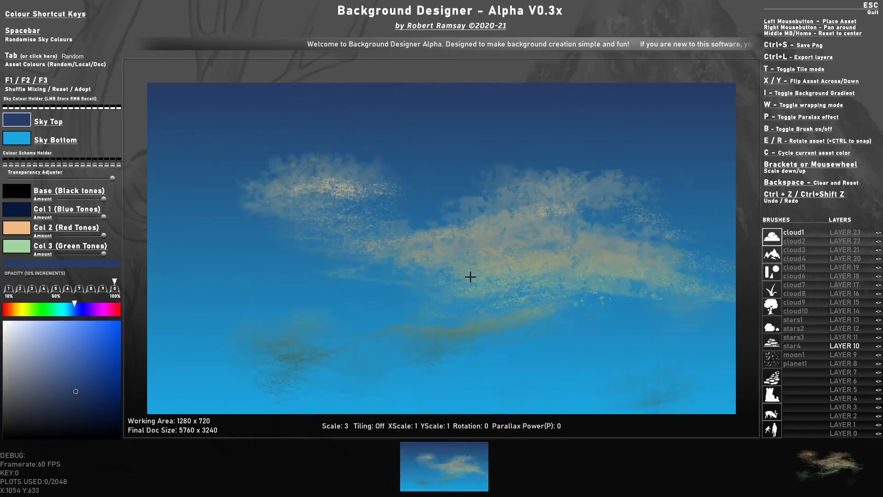
Reduce the brush scale to 0.60 and choose the cloud5 brush
{"action": "scroll", "coordinate": [791, 250], "scroll_direction": "down", "scroll_amount": 8}
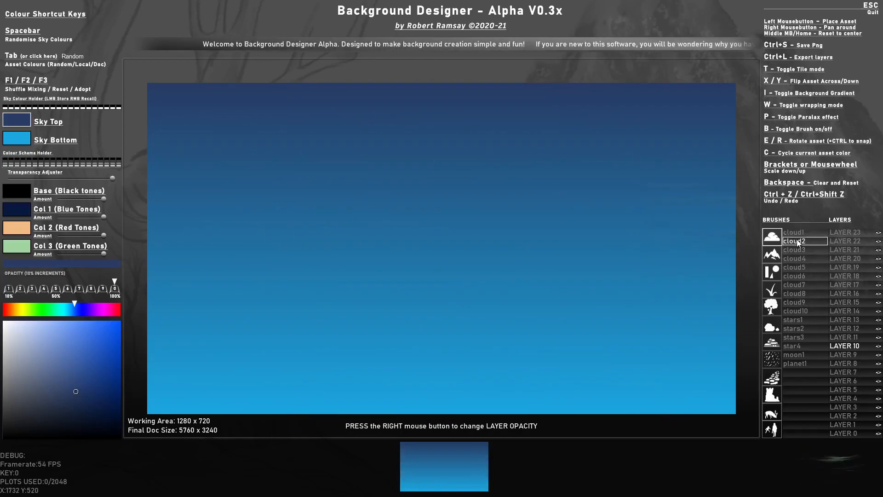
{"action": "left_click", "coordinate": [795, 269]}
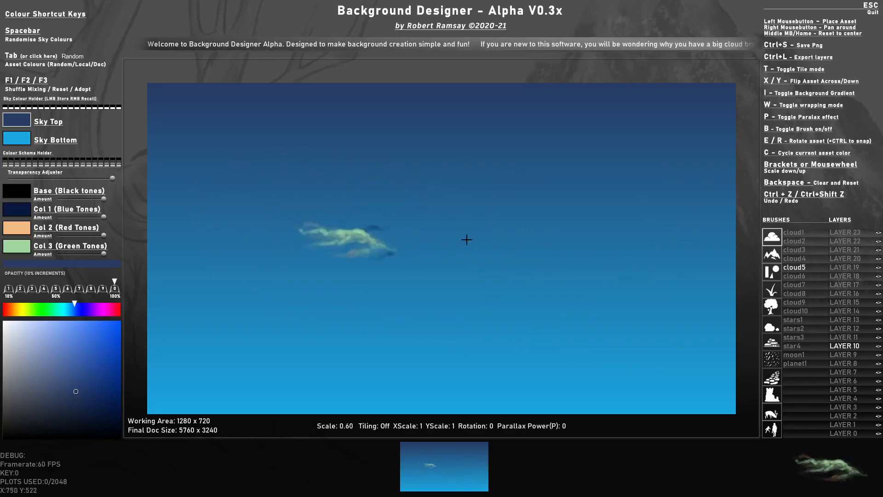
Sample the Sky Bottom colour into the brush's Base tone and the Sky Top colour into Col 1
{"action": "left_click", "coordinate": [24, 195]}
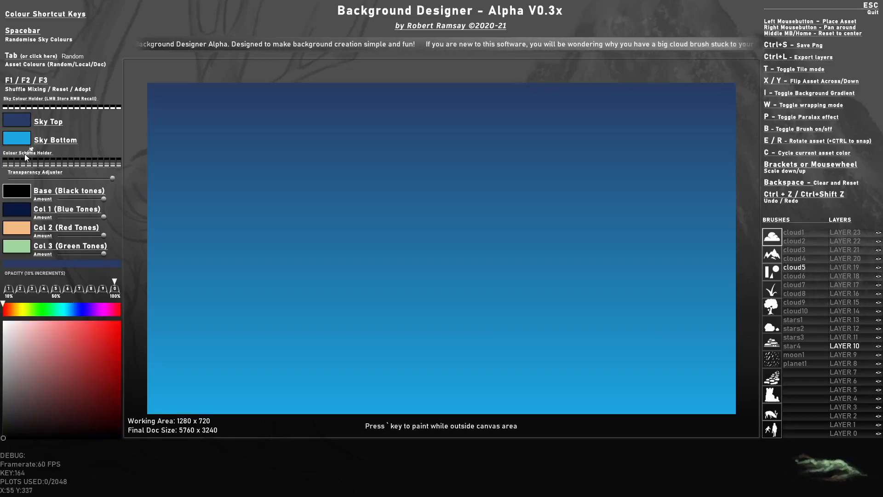
{"action": "left_click", "coordinate": [23, 139]}
{"action": "left_click", "coordinate": [29, 204]}
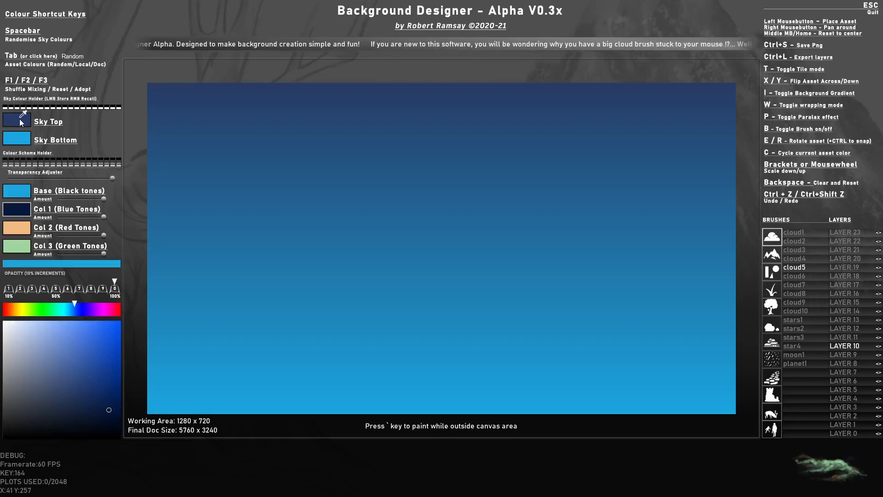
{"action": "left_click", "coordinate": [19, 118]}
Randomise the cloud5 brush's colours until it has dark teal, green and near-white tones
{"action": "scroll", "coordinate": [309, 211], "scroll_direction": "up", "scroll_amount": 1}
{"action": "key", "text": "Tab"}
{"action": "key", "text": "Tab"}
{"action": "scroll", "coordinate": [368, 165], "scroll_direction": "down", "scroll_amount": 3}
{"action": "key", "text": "Tab"}
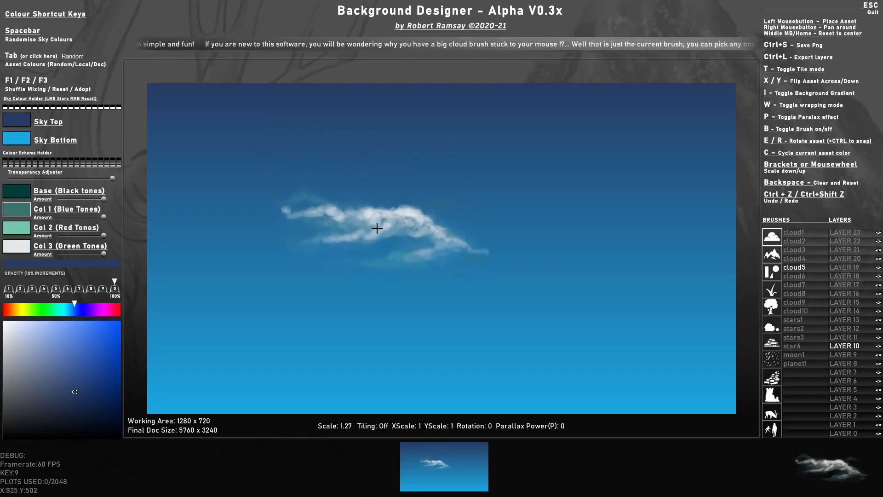
Place faint cloud5 stamps across the upper-middle sky at scales 1.20, 0.97 (flipped horizontally) and 2.02
{"action": "scroll", "coordinate": [405, 223], "scroll_direction": "down", "scroll_amount": 3}
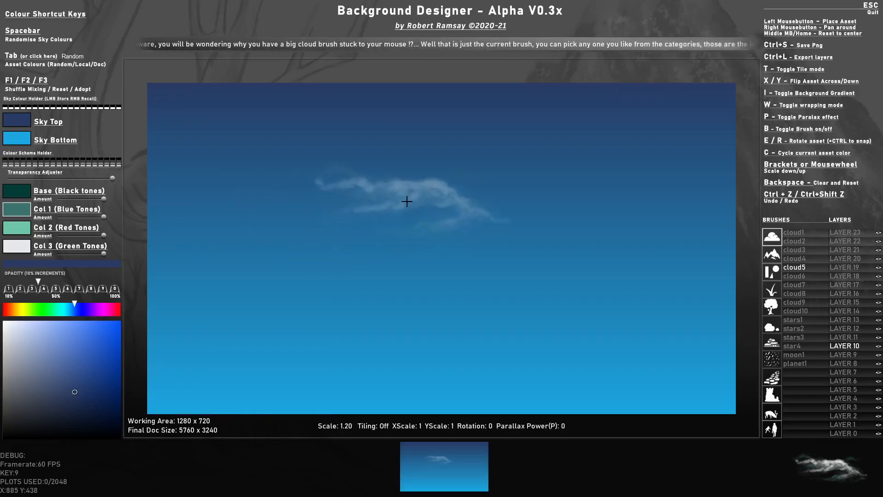
{"action": "left_click", "coordinate": [406, 200]}
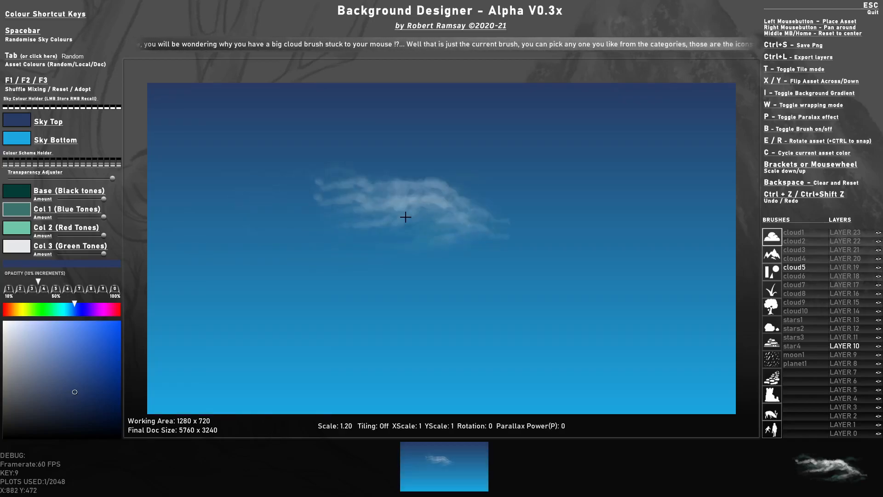
{"action": "scroll", "coordinate": [501, 236], "scroll_direction": "down", "scroll_amount": 3}
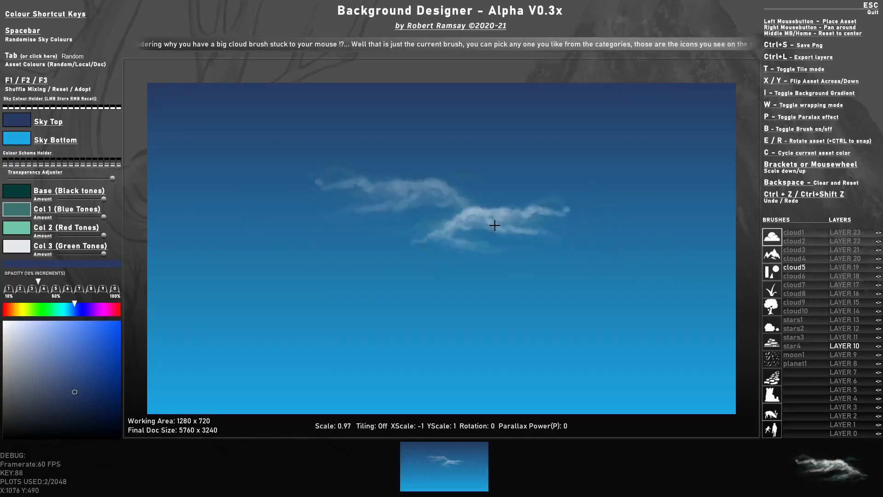
{"action": "left_click", "coordinate": [487, 224]}
{"action": "scroll", "coordinate": [373, 255], "scroll_direction": "up", "scroll_amount": 8}
{"action": "left_click", "coordinate": [355, 252]}
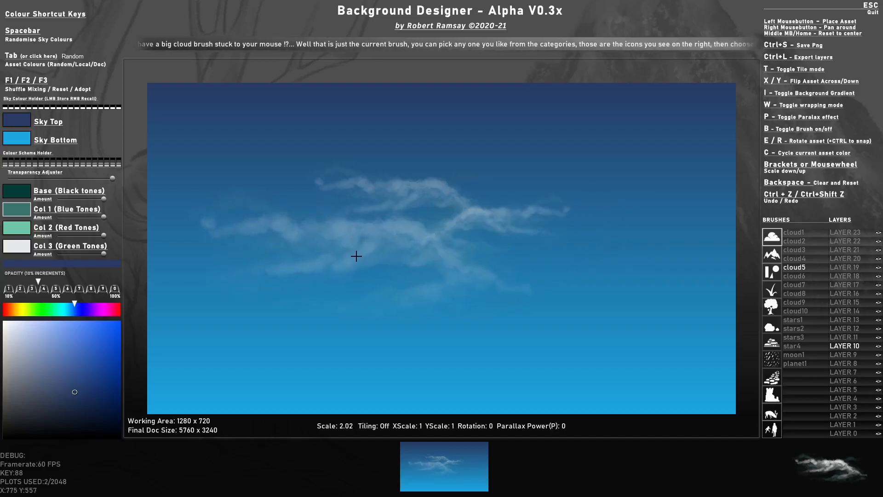
Stamp horizontally flipped cloud5 shapes at scale 1.42 over the right, left and lower sky, with wrapping mode on for the edges
{"action": "scroll", "coordinate": [528, 287], "scroll_direction": "down", "scroll_amount": 4}
{"action": "key", "text": "x"}
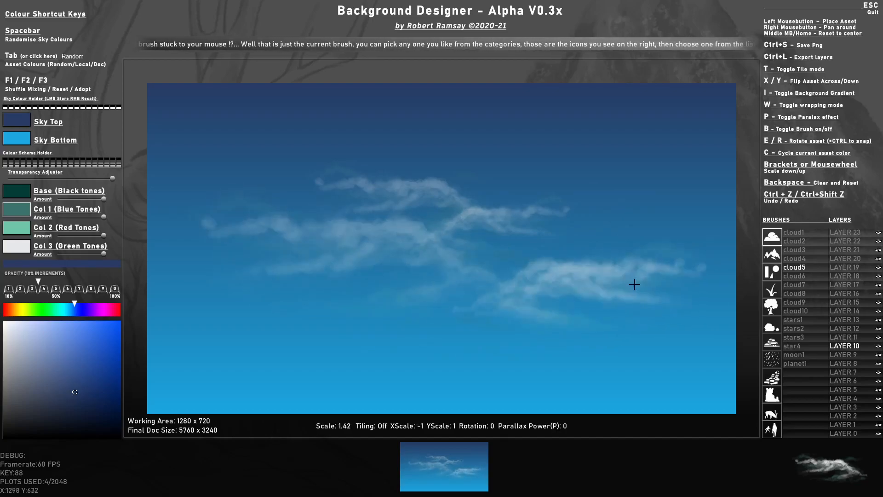
{"action": "left_click", "coordinate": [651, 249]}
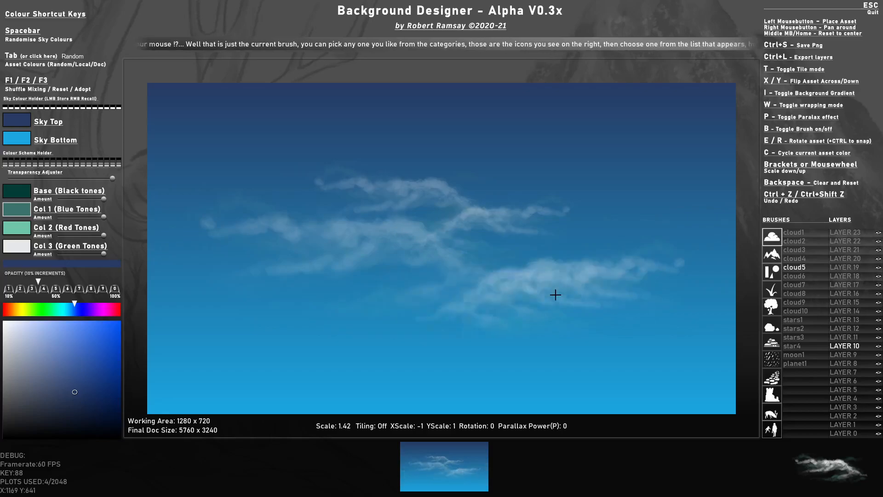
{"action": "key", "text": "w"}
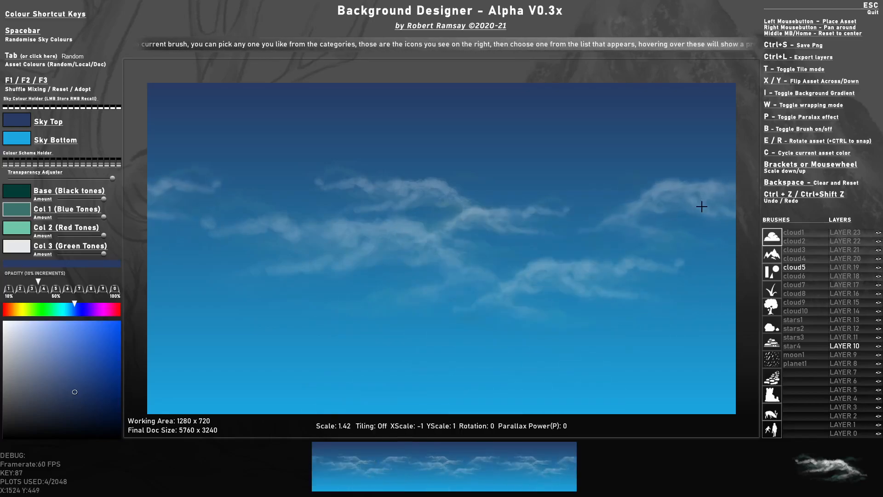
{"action": "left_click", "coordinate": [732, 198]}
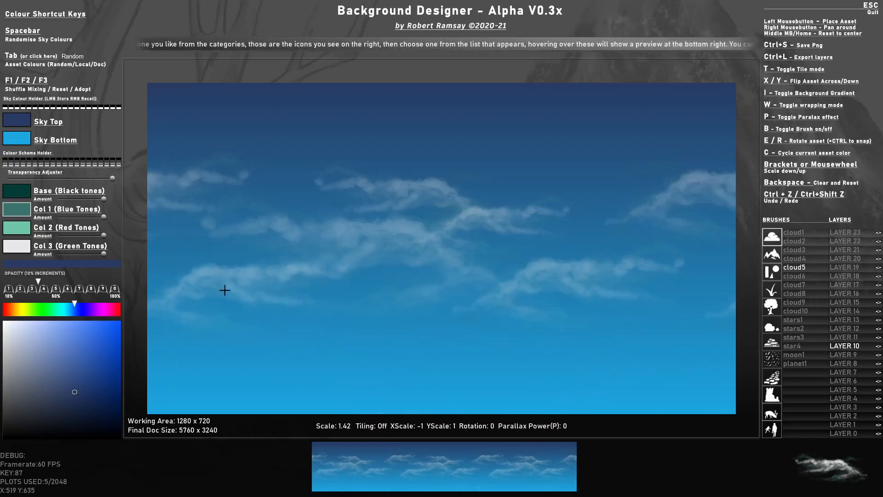
{"action": "left_click", "coordinate": [198, 296]}
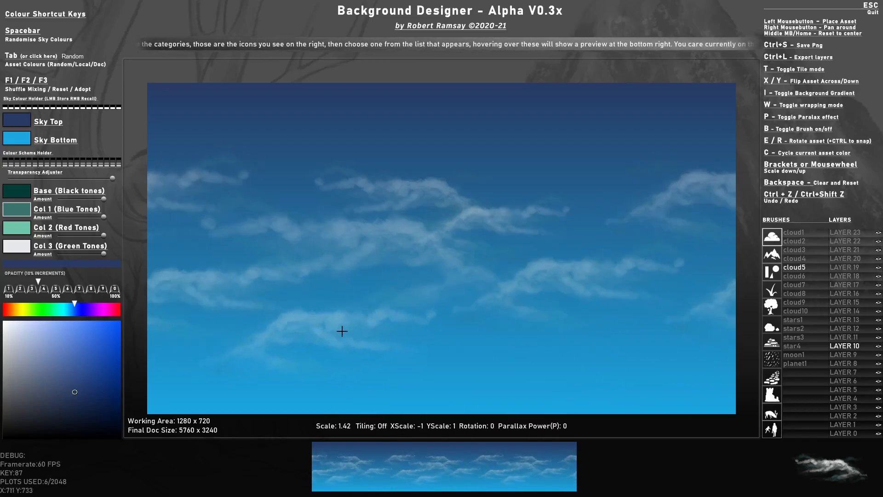
{"action": "left_click", "coordinate": [357, 325]}
Choose the cloud4 brush with Local asset colours and set its Col 1 tone to pale grey-blue
{"action": "left_click", "coordinate": [795, 259]}
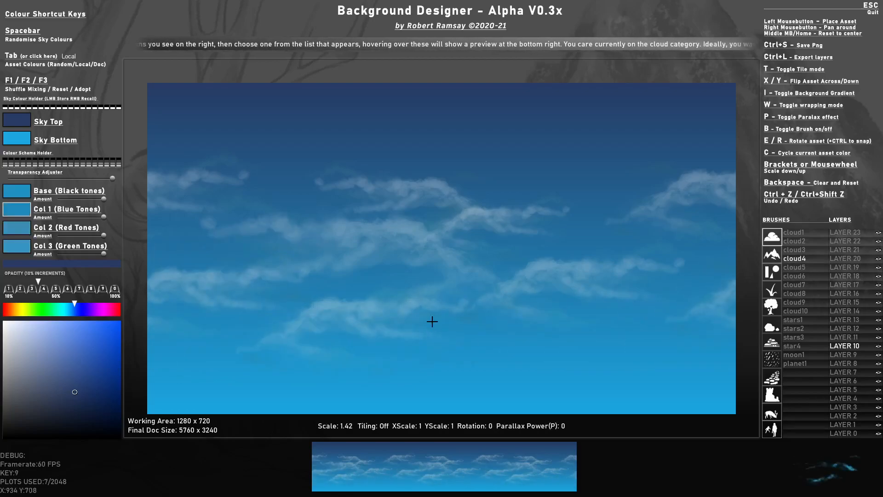
{"action": "key", "text": "Tab"}
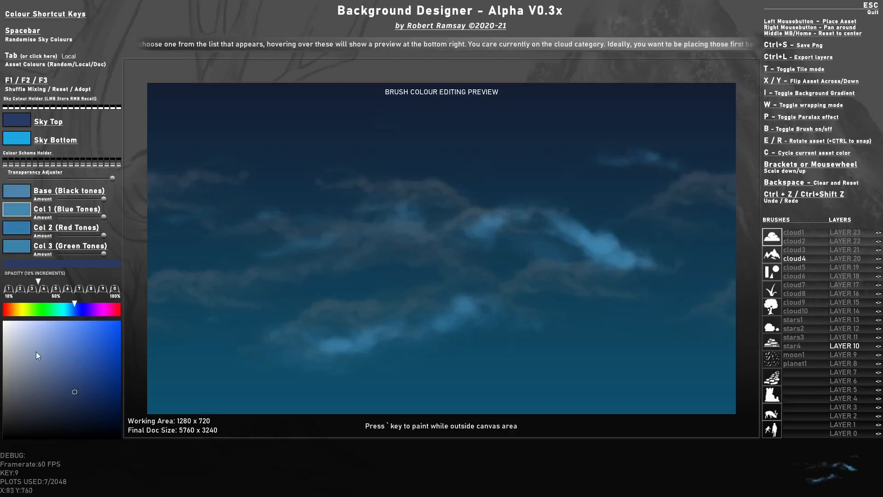
{"action": "mouse_move", "coordinate": [36, 352]}
{"action": "left_mouse_down"}
{"action": "mouse_move", "coordinate": [23, 346]}
{"action": "mouse_move", "coordinate": [36, 351]}
{"action": "left_mouse_up"}
{"action": "left_click", "coordinate": [68, 309]}
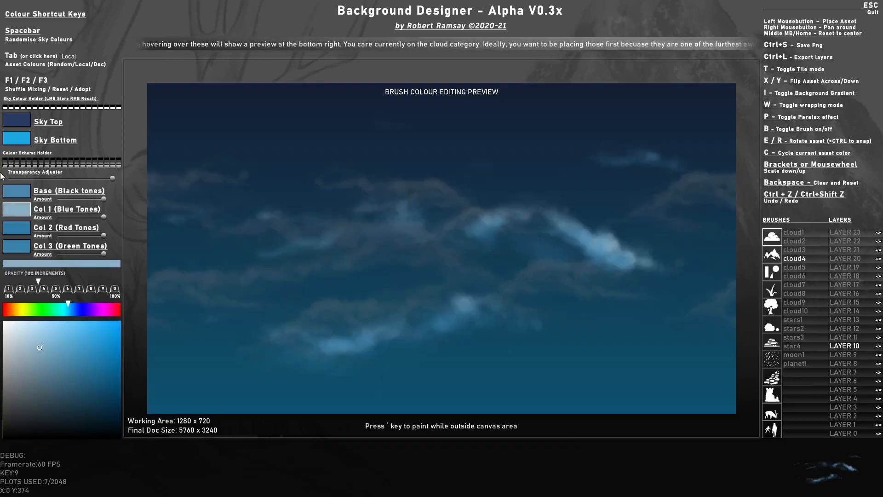
Set the cloud4 brush's Base tone to bright cyan and its Col 2 tone to pale blue
{"action": "left_click", "coordinate": [64, 311]}
{"action": "left_click_drag", "start_coordinate": [73, 352], "coordinate": [74, 336]}
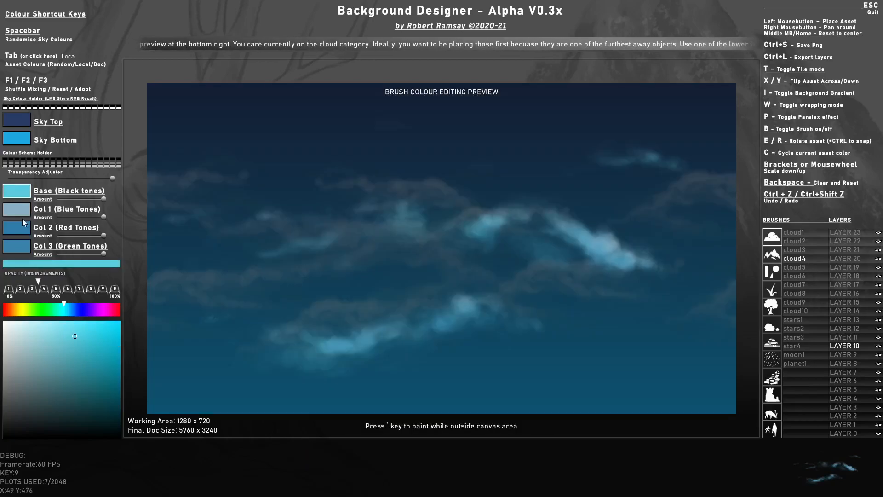
{"action": "left_click", "coordinate": [22, 230]}
{"action": "left_click", "coordinate": [35, 330]}
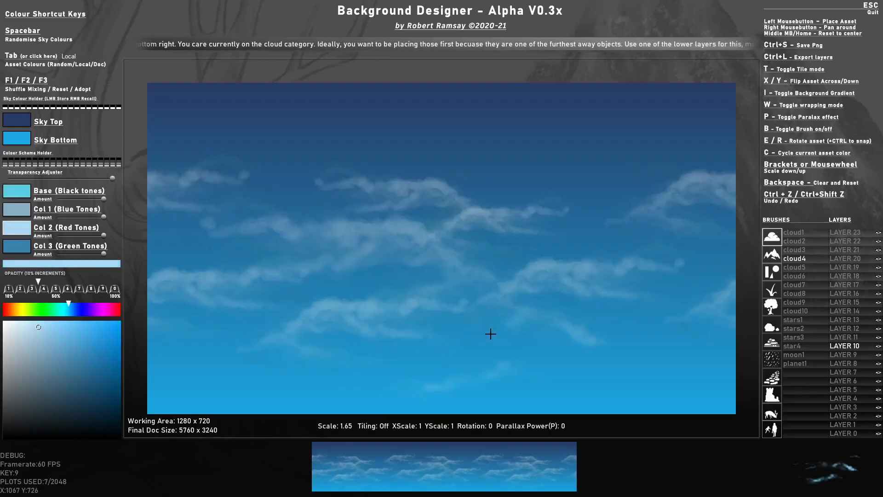
Stamp cloud4 wisps through the lower and middle sky at scales between 1.65 and 1.12, flipping some horizontally
{"action": "left_click", "coordinate": [456, 343]}
{"action": "scroll", "coordinate": [560, 357], "scroll_direction": "down", "scroll_amount": 6}
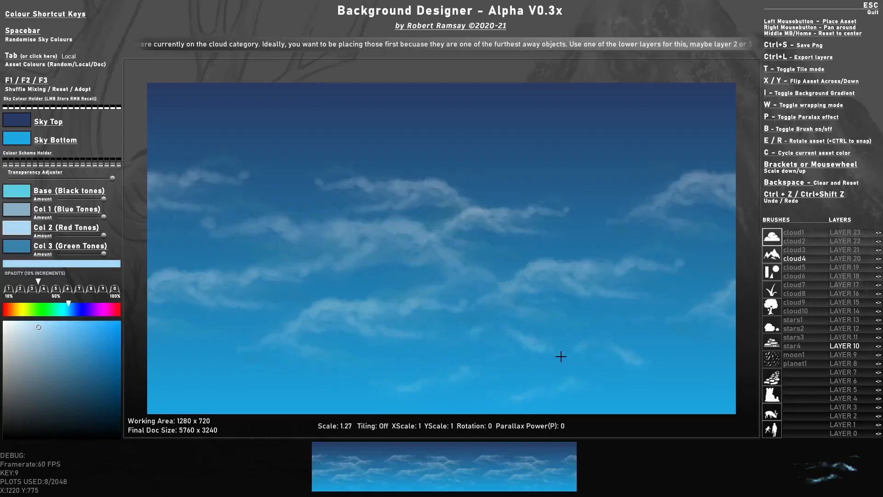
{"action": "left_click", "coordinate": [533, 287]}
{"action": "key", "text": "x"}
{"action": "left_click", "coordinate": [391, 312]}
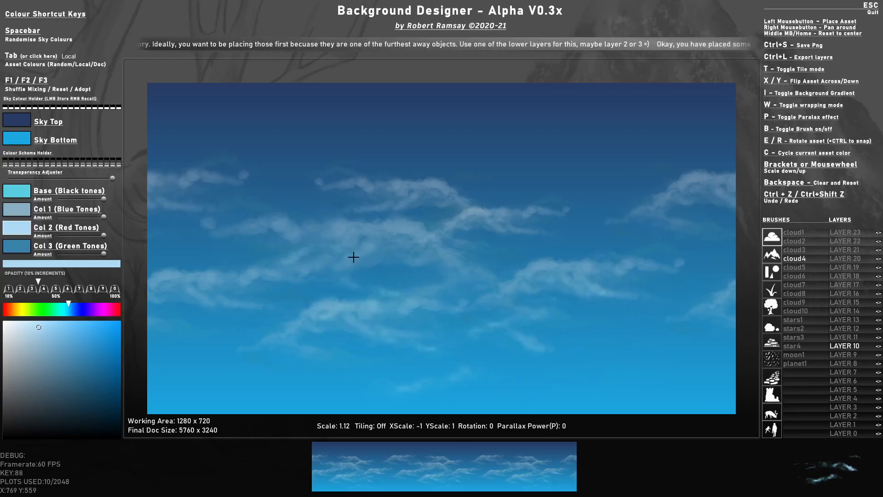
{"action": "scroll", "coordinate": [428, 248], "scroll_direction": "up", "scroll_amount": 3}
{"action": "left_click", "coordinate": [446, 250]}
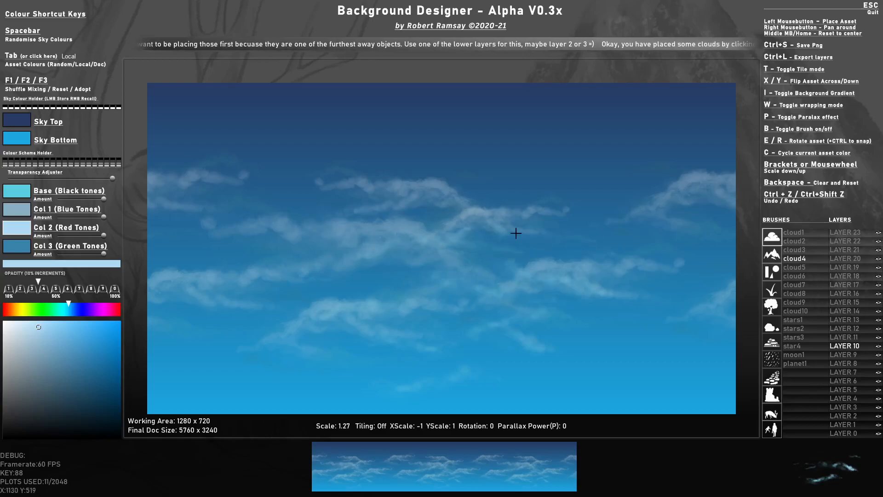
Fill the left, right and lower sky with more cloud4 wisps at scale 1.27, mixing flipped and unflipped stamps
{"action": "left_click", "coordinate": [299, 230]}
{"action": "left_click", "coordinate": [273, 282]}
{"action": "key", "text": "x"}
{"action": "left_click", "coordinate": [237, 302]}
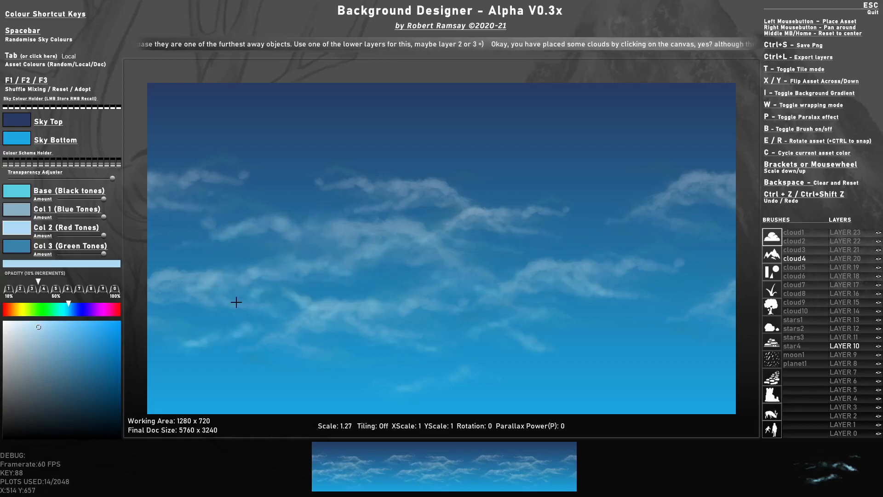
{"action": "left_click", "coordinate": [569, 232]}
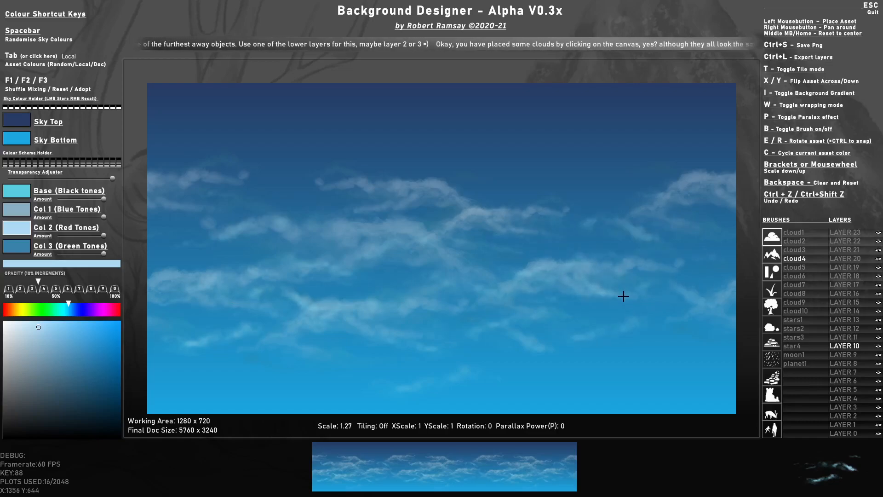
{"action": "left_click", "coordinate": [623, 311]}
{"action": "left_click", "coordinate": [661, 372]}
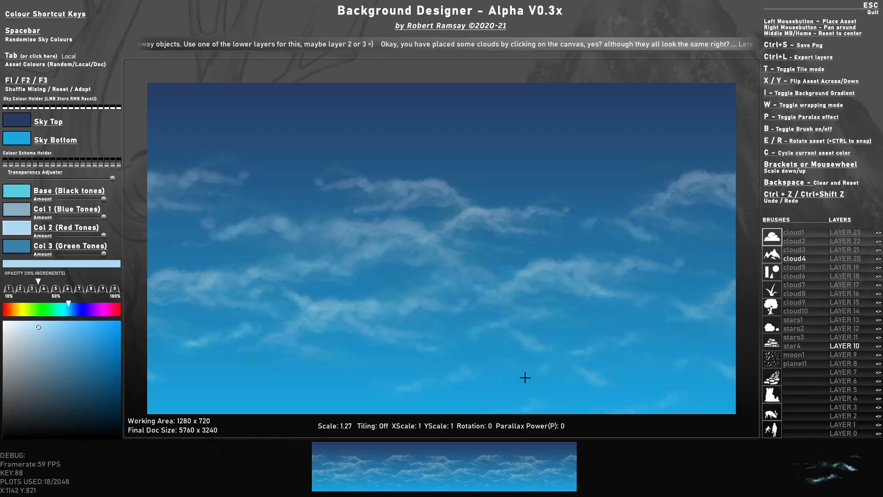
{"action": "left_click", "coordinate": [404, 376]}
Enlarge the cloud4 brush to scale 2.92 and stamp it over the middle and lower sky
{"action": "scroll", "coordinate": [395, 373], "scroll_direction": "up", "scroll_amount": 12}
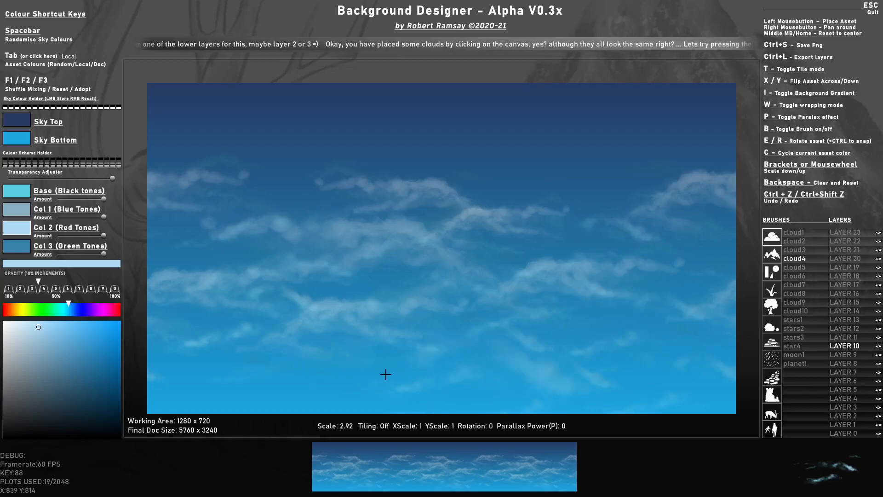
{"action": "left_click", "coordinate": [337, 288]}
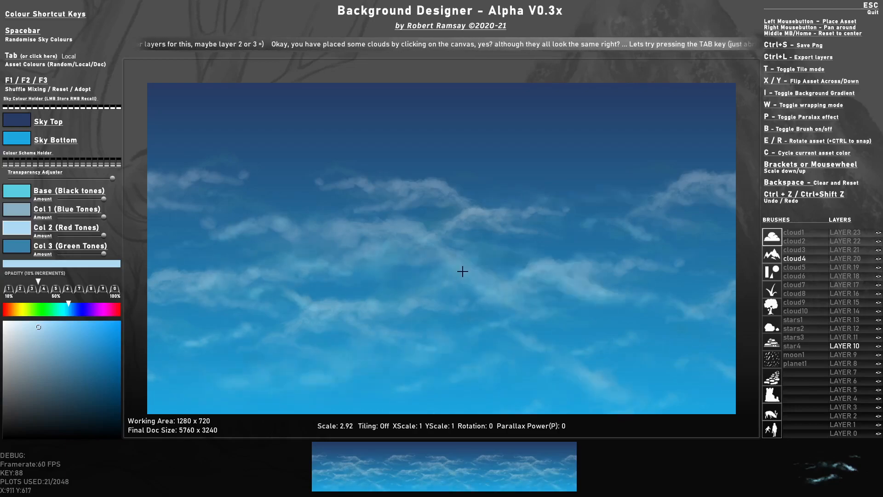
{"action": "left_click", "coordinate": [472, 256]}
{"action": "left_click", "coordinate": [523, 214]}
{"action": "left_click", "coordinate": [270, 297]}
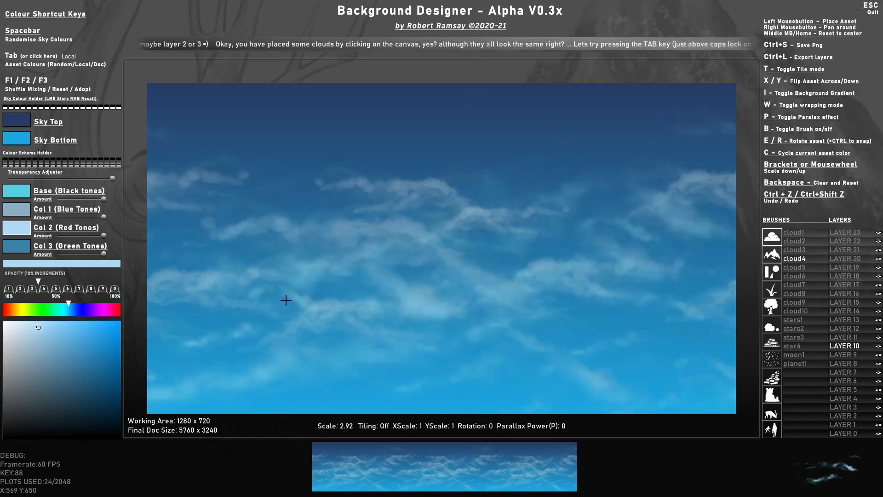
{"action": "left_click", "coordinate": [533, 325]}
Reduce the cloud4 brush to scale 2.47 and thicken the cloud cover across the middle and lower sky
{"action": "scroll", "coordinate": [534, 326], "scroll_direction": "down", "scroll_amount": 6}
{"action": "left_click", "coordinate": [575, 308]}
{"action": "left_click", "coordinate": [272, 321]}
{"action": "left_click", "coordinate": [177, 261]}
{"action": "left_click", "coordinate": [444, 337]}
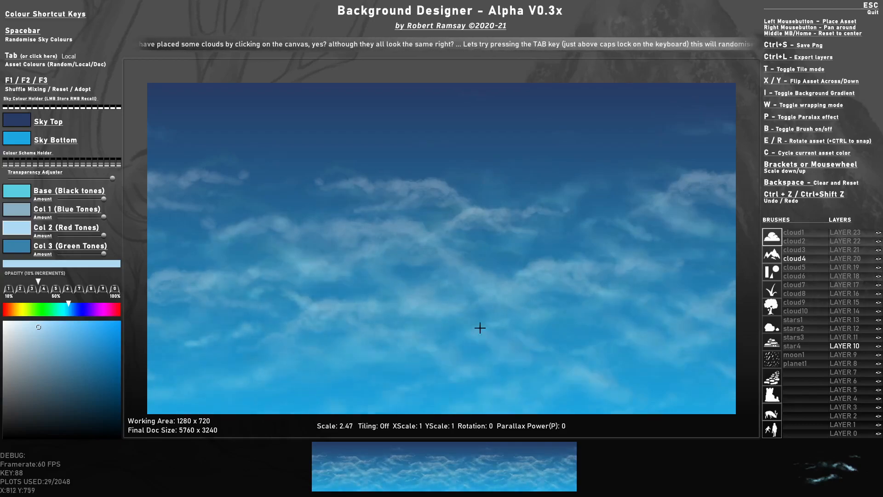
{"action": "left_click", "coordinate": [495, 290]}
Choose the stars2 brush at scale 3.45 and give it Document asset colours
{"action": "scroll", "coordinate": [573, 294], "scroll_direction": "down", "scroll_amount": 6}
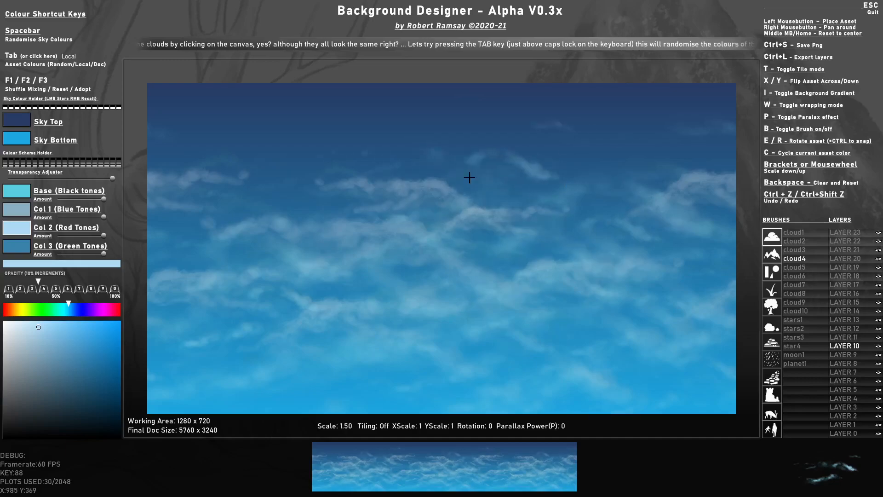
{"action": "left_click", "coordinate": [792, 329]}
{"action": "scroll", "coordinate": [440, 135], "scroll_direction": "up", "scroll_amount": 10}
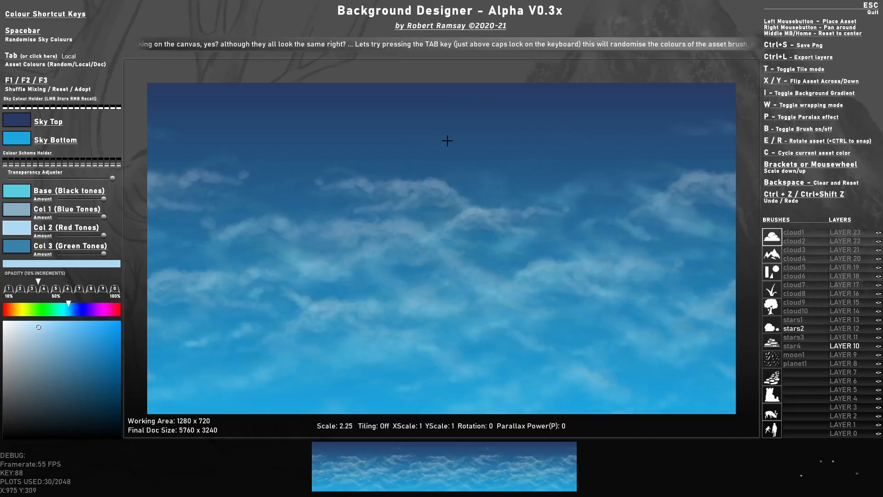
{"action": "key", "text": "Tab"}
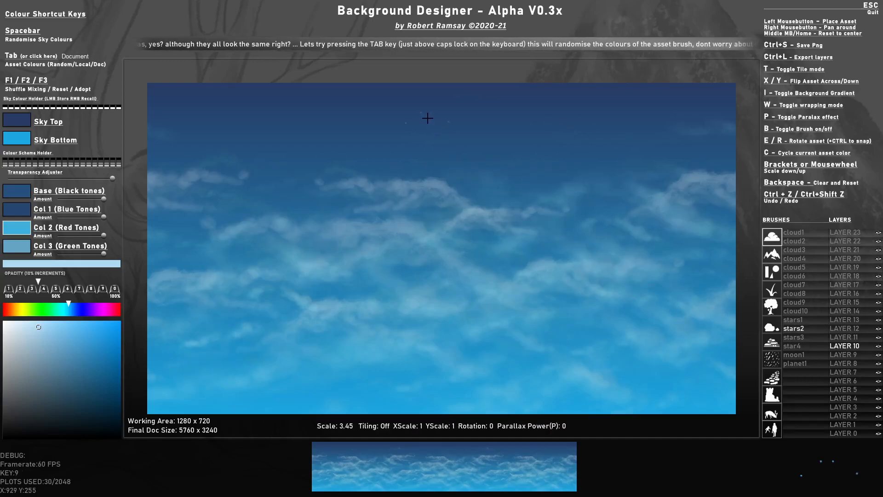
Shuffle the stars2 brush's colour mixing and set its Base tone to near white, enlarging the brush to scale 4.05
{"action": "key", "text": "F3"}
{"action": "key", "text": "F3"}
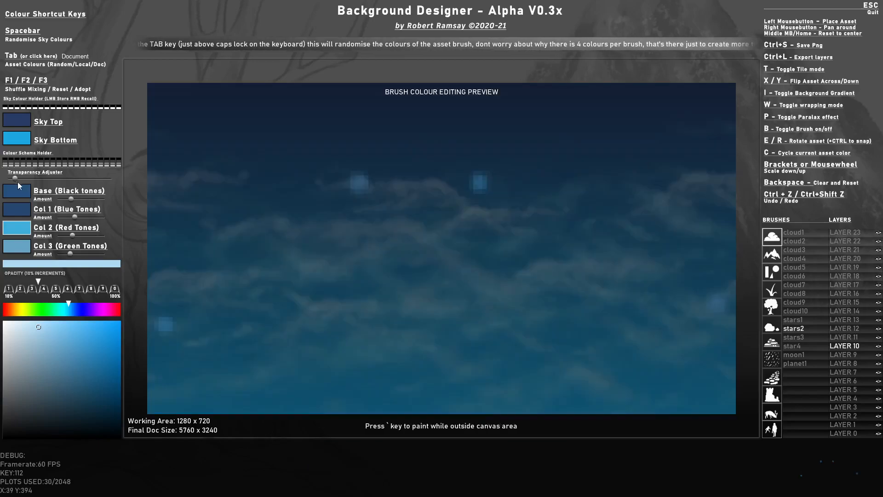
{"action": "left_click", "coordinate": [19, 192]}
{"action": "left_click", "coordinate": [5, 325]}
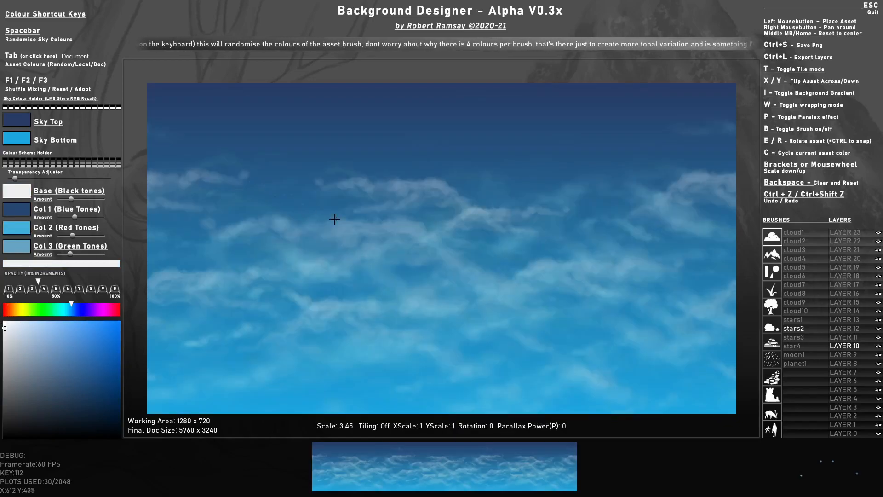
{"action": "scroll", "coordinate": [391, 120], "scroll_direction": "up", "scroll_amount": 3}
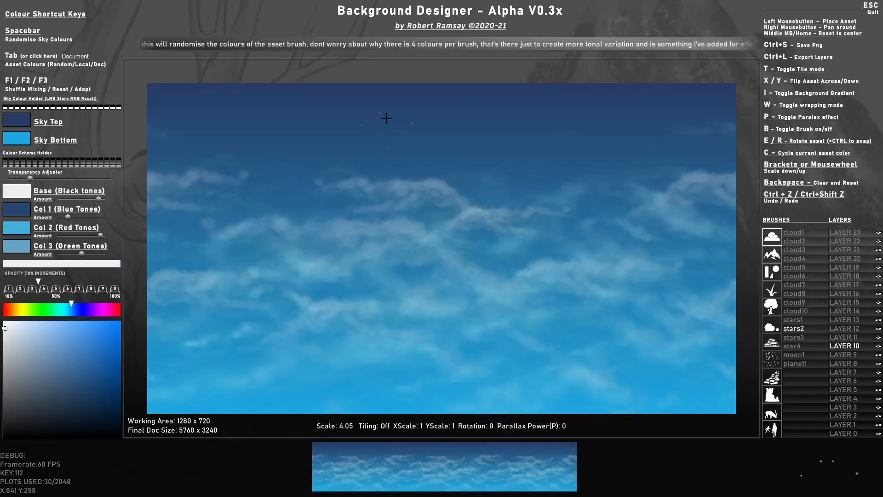
Stamp stars2 clusters across the upper sky, rotating the brush and reducing it to scale 2.70
{"action": "scroll", "coordinate": [387, 118], "scroll_direction": "down", "scroll_amount": 3}
{"action": "key", "text": "r"}
{"action": "scroll", "coordinate": [256, 105], "scroll_direction": "down", "scroll_amount": 3}
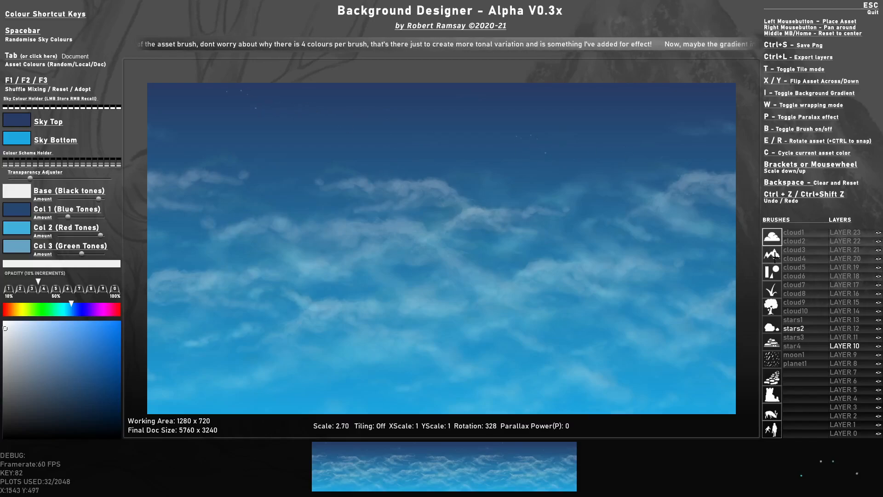
Choose the stars3 brush and stamp clusters in the upper sky, rotating it and shrinking it through scale 2.17 to 1.42
{"action": "left_click", "coordinate": [796, 337]}
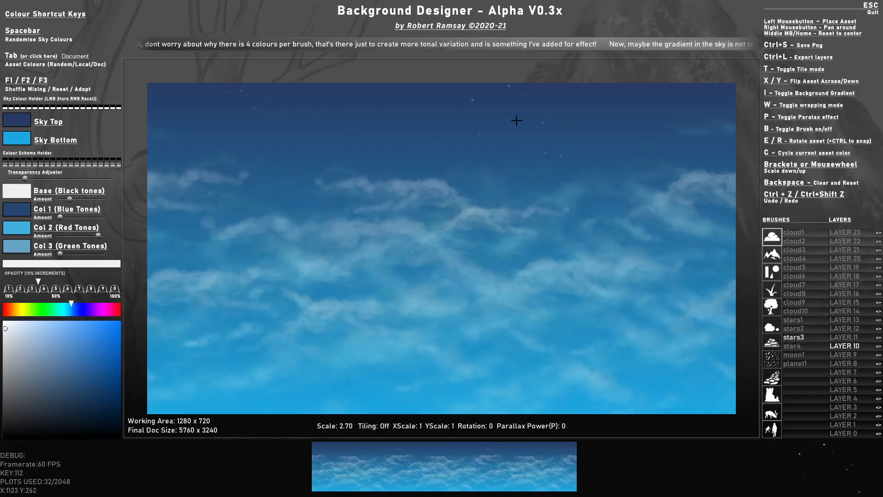
{"action": "scroll", "coordinate": [520, 122], "scroll_direction": "down", "scroll_amount": 4}
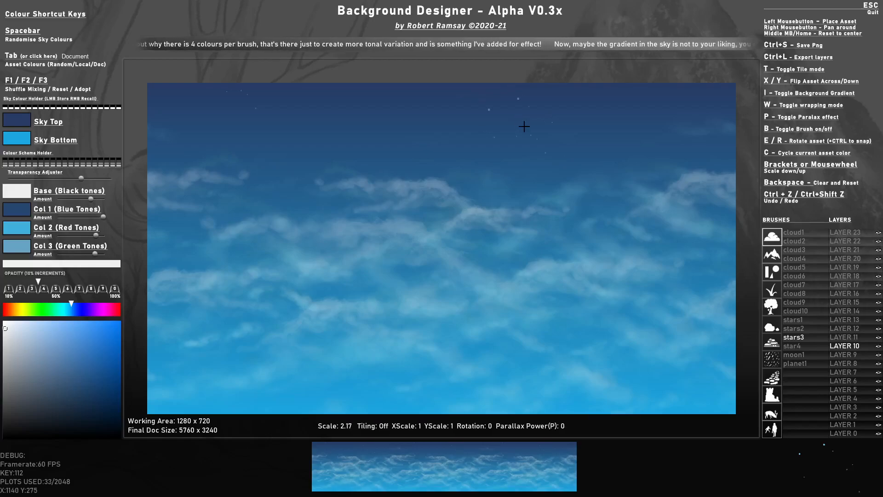
{"action": "key", "text": "r"}
{"action": "key", "text": "r"}
{"action": "key", "text": "r"}
{"action": "key", "text": "r"}
{"action": "scroll", "coordinate": [616, 125], "scroll_direction": "down", "scroll_amount": 2}
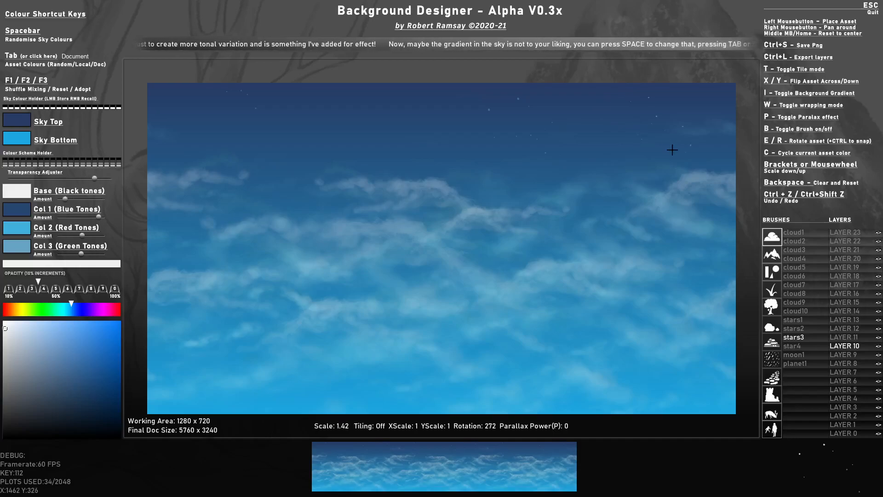
{"action": "key", "text": "r"}
{"action": "key", "text": "r"}
{"action": "key", "text": "r"}
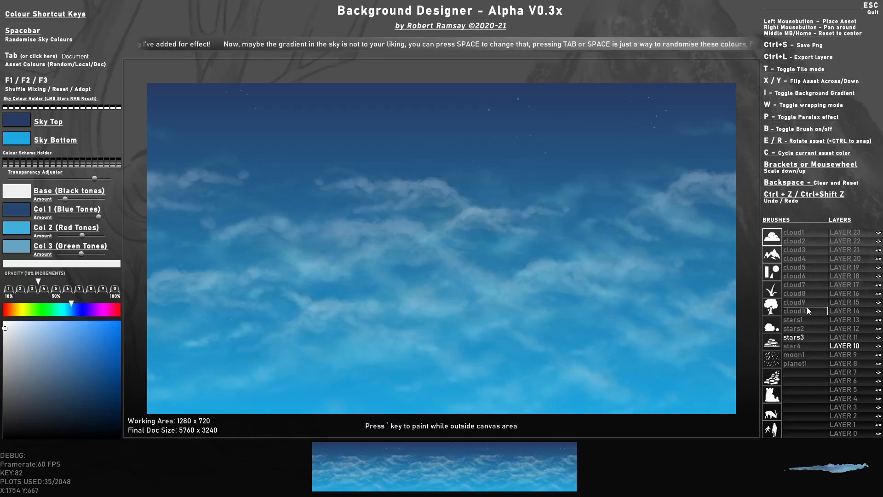
Scatter small stars across the upper sky with the stars1 brush at scale 1.05 in Document colours, rotating it, and add more with stars2
{"action": "left_click", "coordinate": [807, 319]}
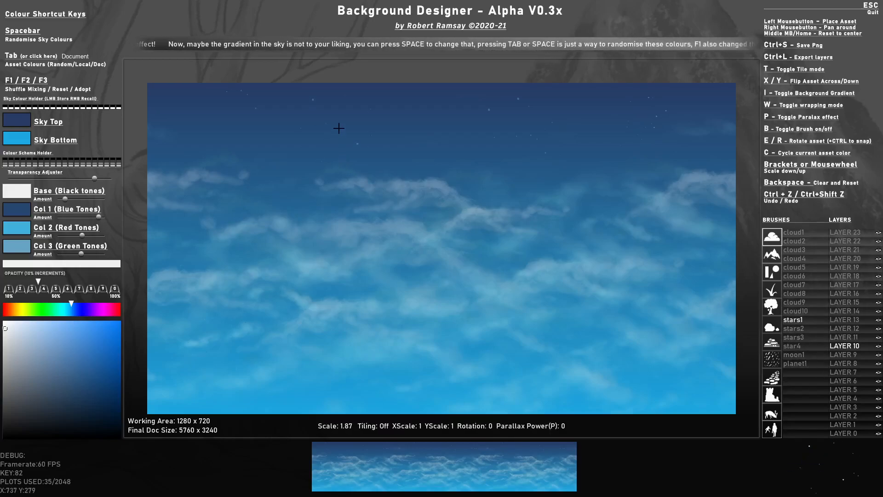
{"action": "key", "text": "r"}
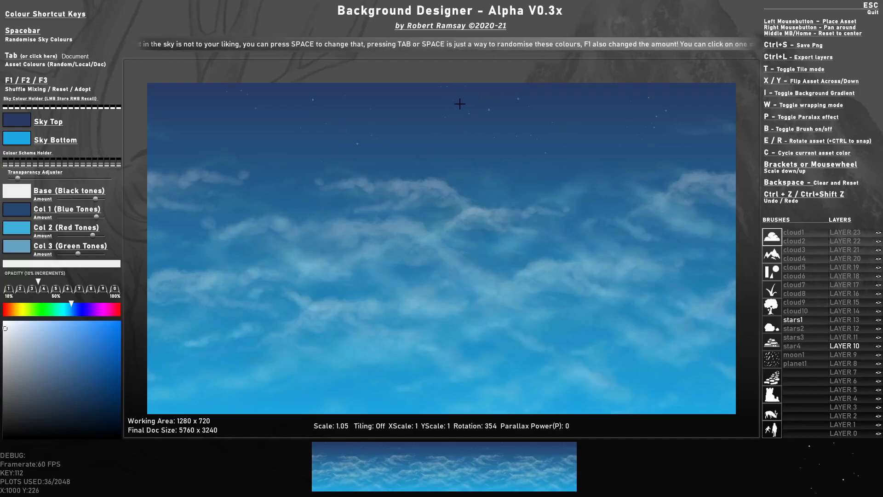
{"action": "key", "text": "Tab"}
{"action": "key", "text": "Tab"}
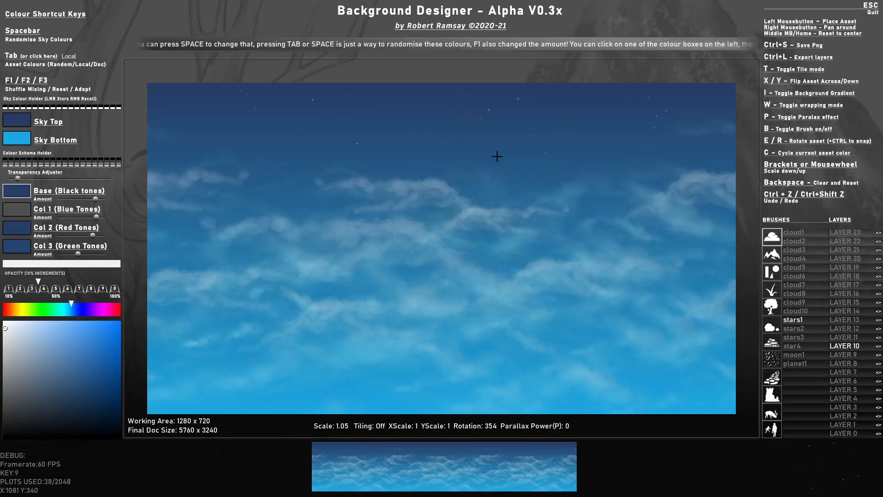
{"action": "key", "text": "Tab"}
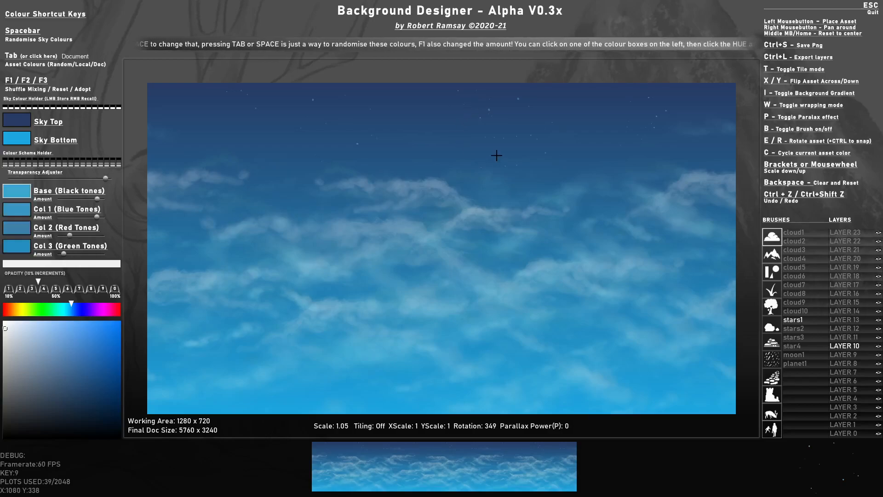
{"action": "key", "text": "r"}
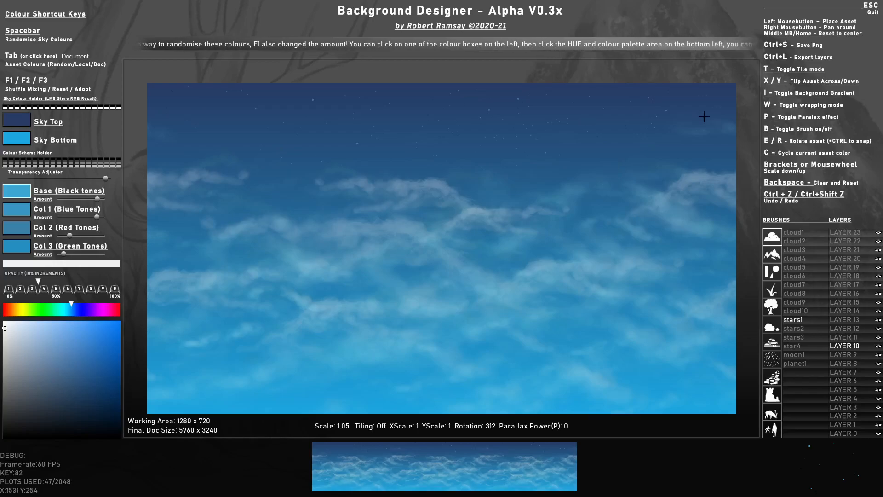
{"action": "left_click", "coordinate": [800, 329]}
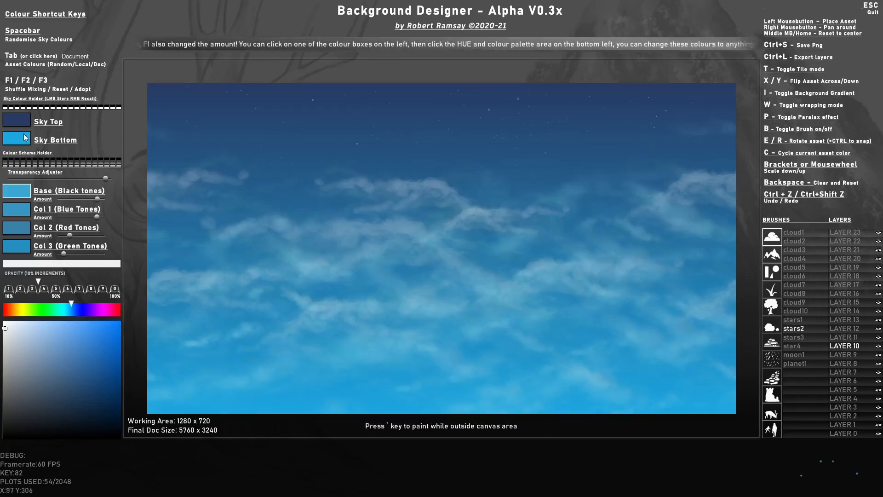
Recolour the sky gradient with a very dark navy Sky Top and a brighter light-blue Sky Bottom
{"action": "left_click", "coordinate": [16, 120]}
{"action": "left_click", "coordinate": [100, 412]}
{"action": "left_click_drag", "start_coordinate": [102, 418], "coordinate": [101, 416]}
{"action": "left_click", "coordinate": [15, 142]}
{"action": "left_click_drag", "start_coordinate": [91, 340], "coordinate": [105, 328]}
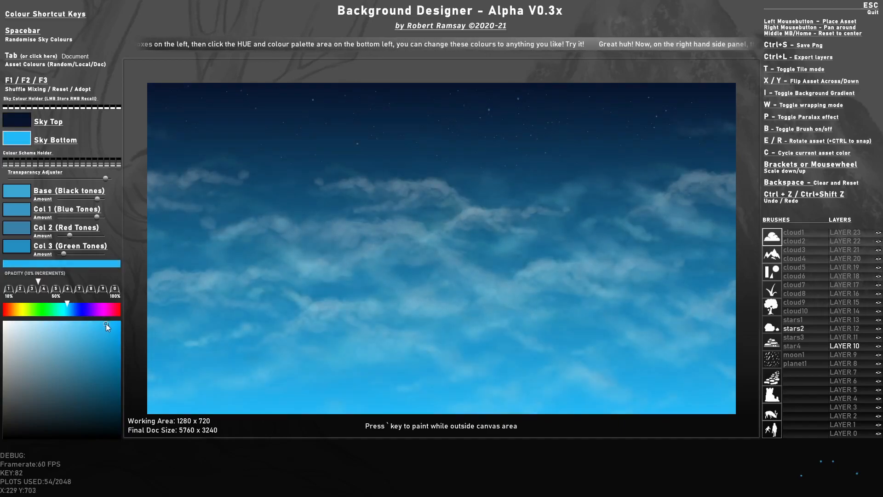
{"action": "left_click", "coordinate": [17, 120]}
{"action": "mouse_move", "coordinate": [119, 419]}
{"action": "left_mouse_down"}
{"action": "mouse_move", "coordinate": [119, 410]}
{"action": "mouse_move", "coordinate": [121, 417]}
{"action": "left_mouse_up"}
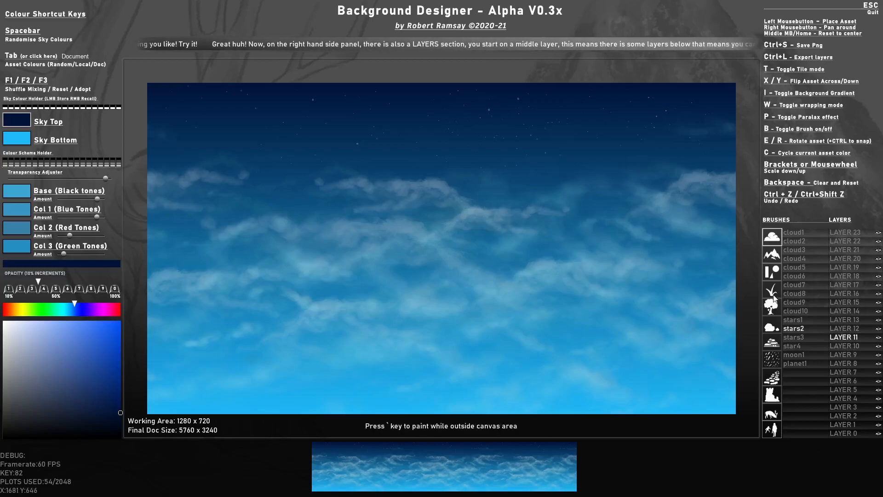
Choose the mountain2 brush on Layer 12 and enlarge it to scale 2.92
{"action": "left_click", "coordinate": [769, 256]}
{"action": "left_click", "coordinate": [801, 241]}
{"action": "scroll", "coordinate": [478, 289], "scroll_direction": "up", "scroll_amount": 6}
{"action": "key", "text": "Tab"}
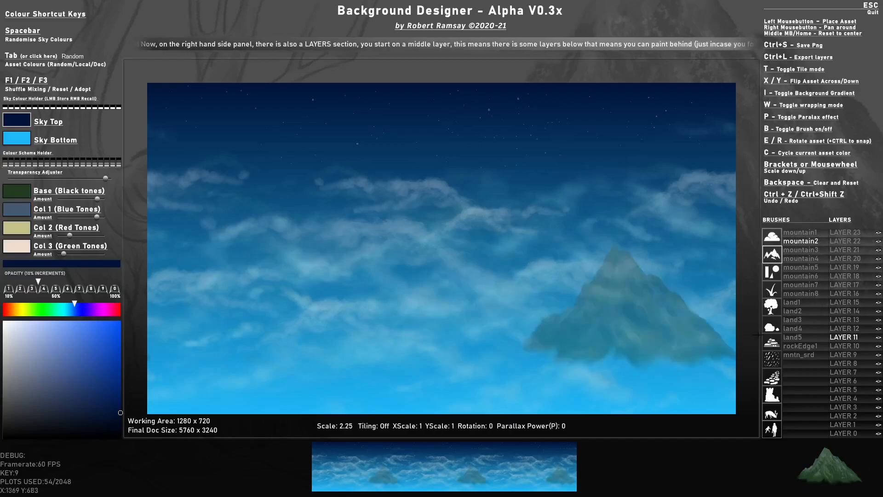
{"action": "left_click", "coordinate": [848, 328]}
{"action": "scroll", "coordinate": [482, 275], "scroll_direction": "up", "scroll_amount": 3}
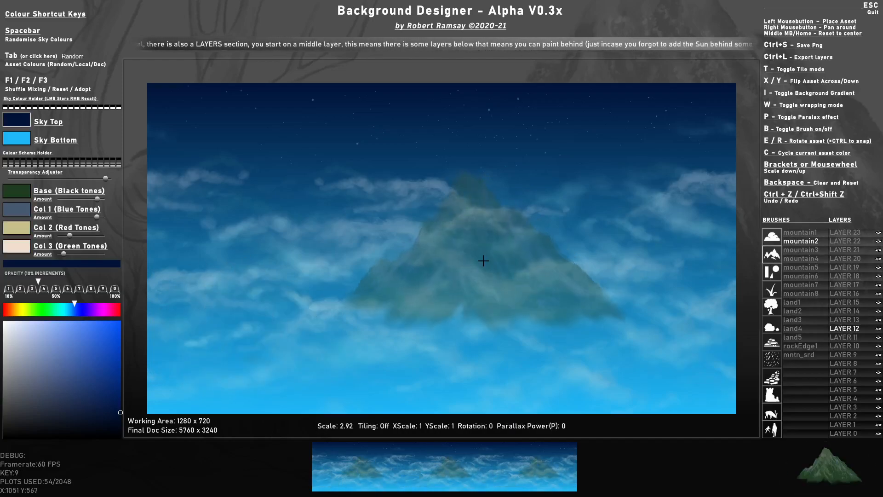
Set the mountain2 brush to 100% opacity with a purple Document palette and stamp one mountain mid-canvas at scale 3.22
{"action": "key", "text": "0"}
{"action": "scroll", "coordinate": [463, 292], "scroll_direction": "up", "scroll_amount": 1}
{"action": "key", "text": "Tab"}
{"action": "key", "text": "Tab"}
{"action": "key", "text": "Tab"}
{"action": "key", "text": "Tab"}
{"action": "key", "text": "Tab"}
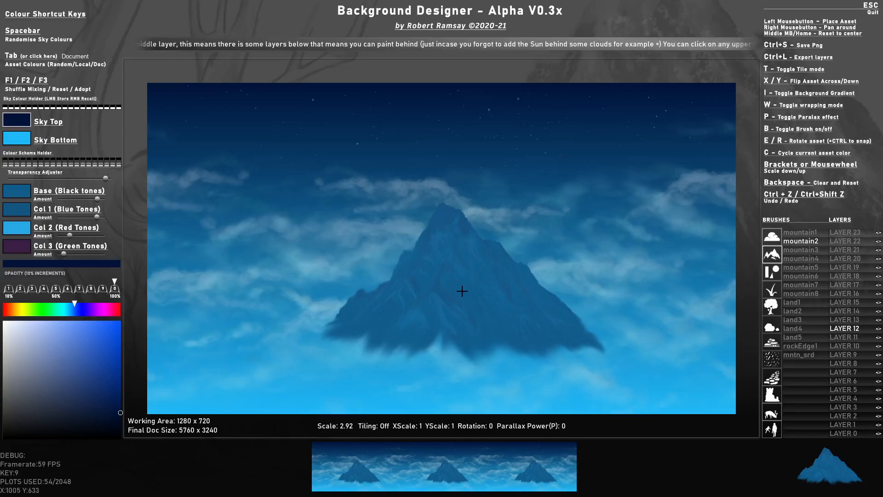
{"action": "key", "text": "Tab"}
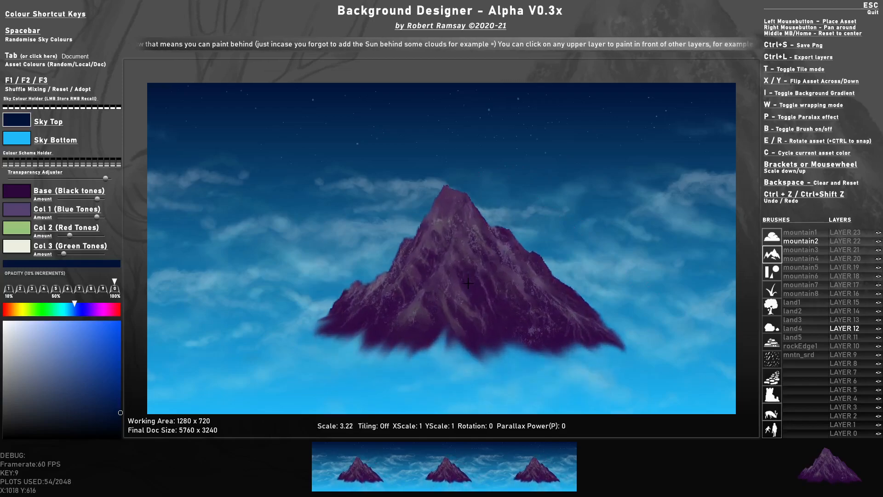
{"action": "scroll", "coordinate": [471, 310], "scroll_direction": "up", "scroll_amount": 3}
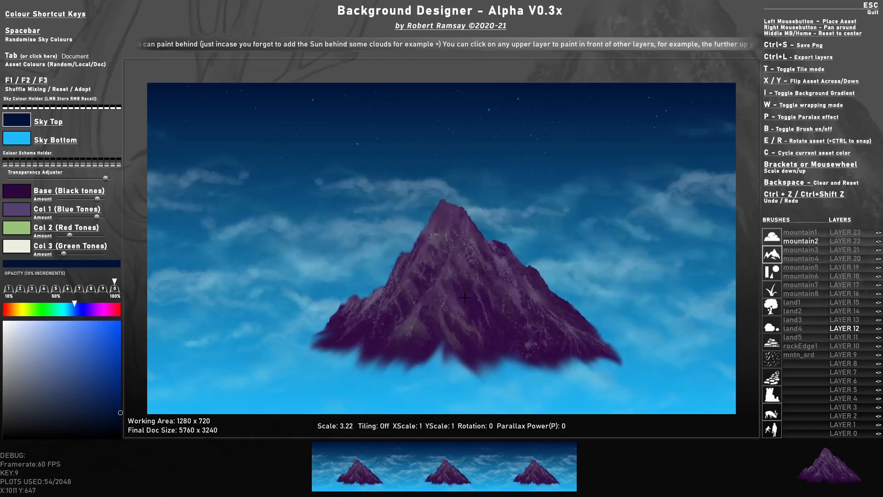
{"action": "left_click", "coordinate": [465, 297]}
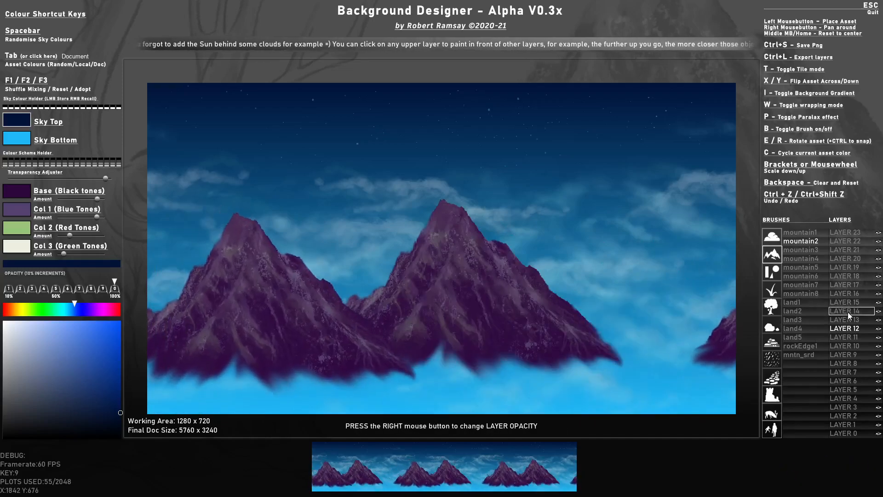
Switch to Layer 13 and choose the fog4 brush at scale 3.67
{"action": "left_click", "coordinate": [848, 320]}
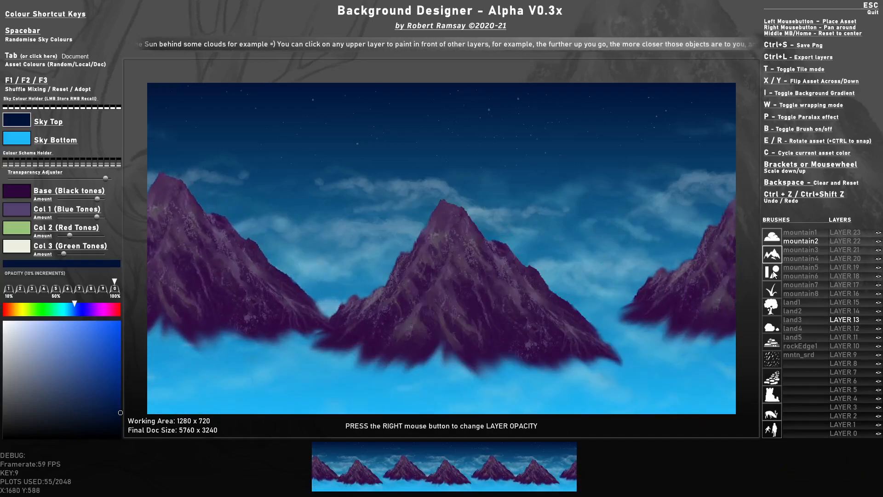
{"action": "left_click", "coordinate": [772, 342]}
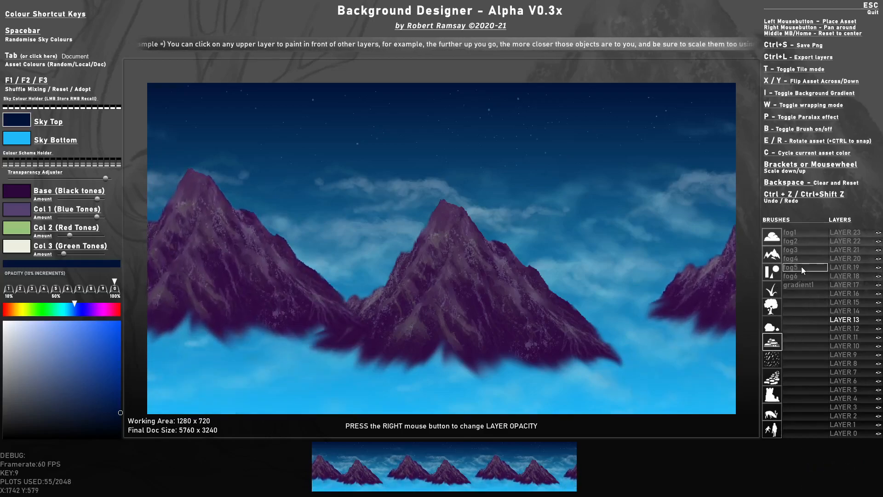
{"action": "left_click", "coordinate": [801, 256]}
{"action": "scroll", "coordinate": [621, 371], "scroll_direction": "up", "scroll_amount": 3}
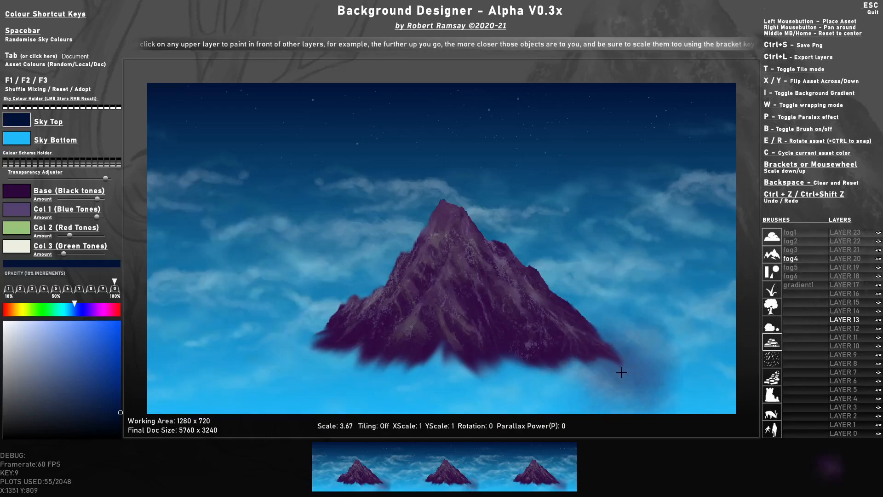
Sample the lower sky's light blue into Sky Top, and change Sky Top back to a deep navy blue
{"action": "left_click", "coordinate": [653, 375], "text": "alt"}
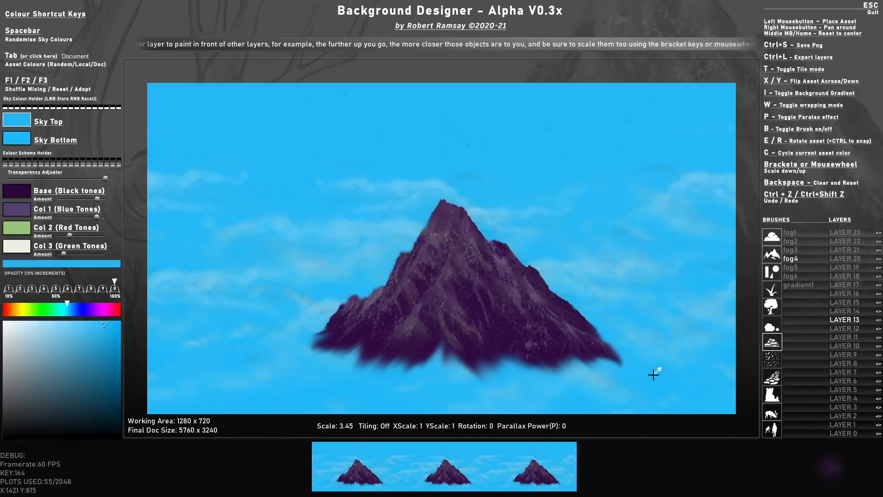
{"action": "left_click", "coordinate": [655, 374]}
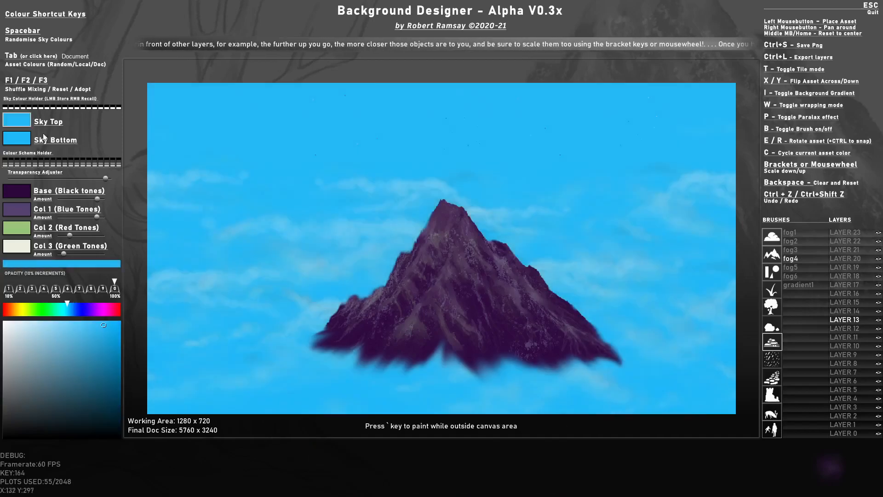
{"action": "left_click", "coordinate": [81, 309]}
{"action": "left_click_drag", "start_coordinate": [112, 369], "coordinate": [119, 395]}
Sample the lower sky's blue as the fog4 brush's Base tone and copy it to all three other tones
{"action": "left_click", "coordinate": [14, 189]}
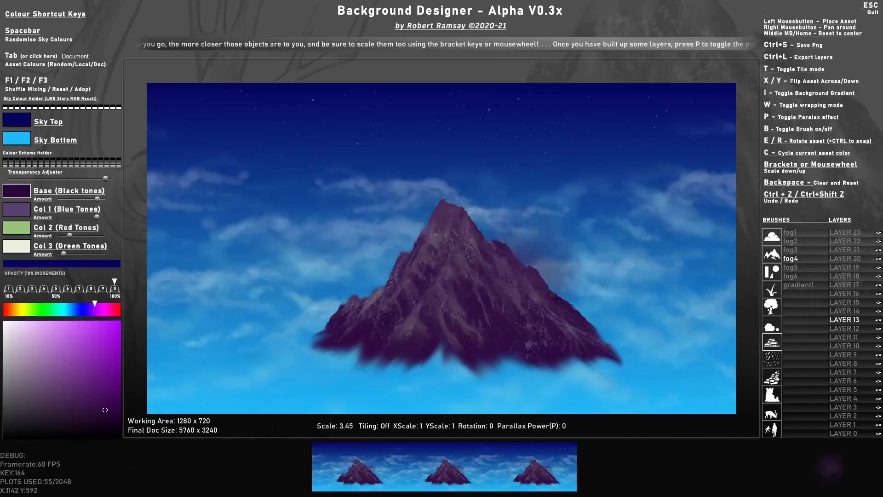
{"action": "left_click", "coordinate": [674, 372], "text": "alt"}
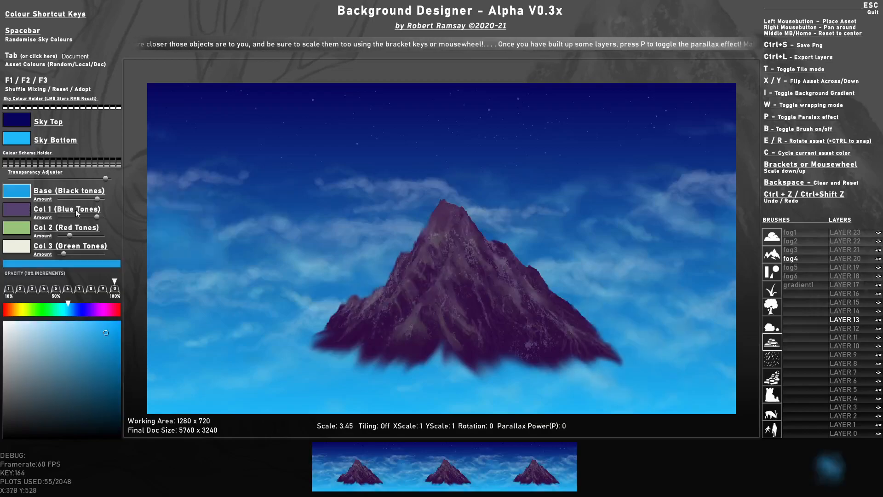
{"action": "left_click", "coordinate": [18, 193], "text": "ctrl"}
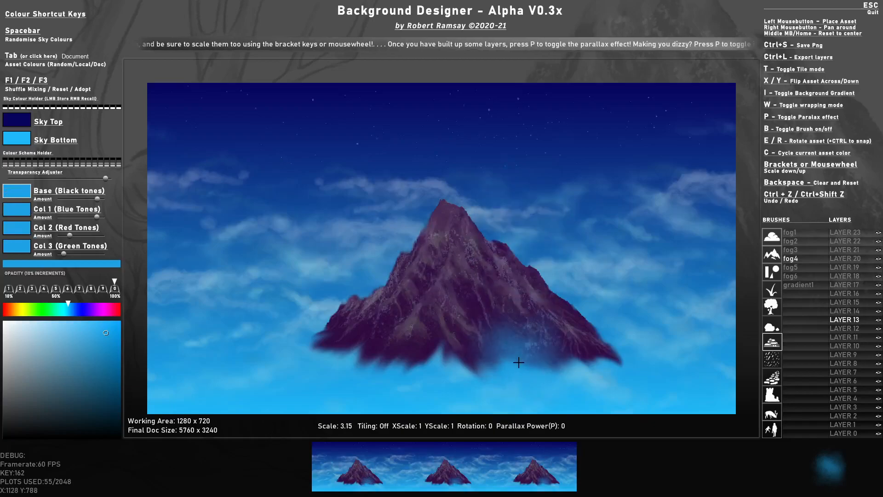
Blend the mountain's base into the sky with fog4 strokes at 40% opacity, reducing the brush from scale 2.62 to 1.95
{"action": "key", "text": "4"}
{"action": "mouse_move", "coordinate": [340, 358]}
{"action": "left_mouse_down"}
{"action": "mouse_move", "coordinate": [339, 333]}
{"action": "mouse_move", "coordinate": [355, 360]}
{"action": "mouse_move", "coordinate": [404, 366]}
{"action": "mouse_move", "coordinate": [361, 376]}
{"action": "mouse_move", "coordinate": [408, 392]}
{"action": "mouse_move", "coordinate": [597, 378]}
{"action": "left_mouse_up"}
{"action": "scroll", "coordinate": [563, 386], "scroll_direction": "down", "scroll_amount": 2}
{"action": "left_click_drag", "start_coordinate": [512, 382], "coordinate": [407, 382]}
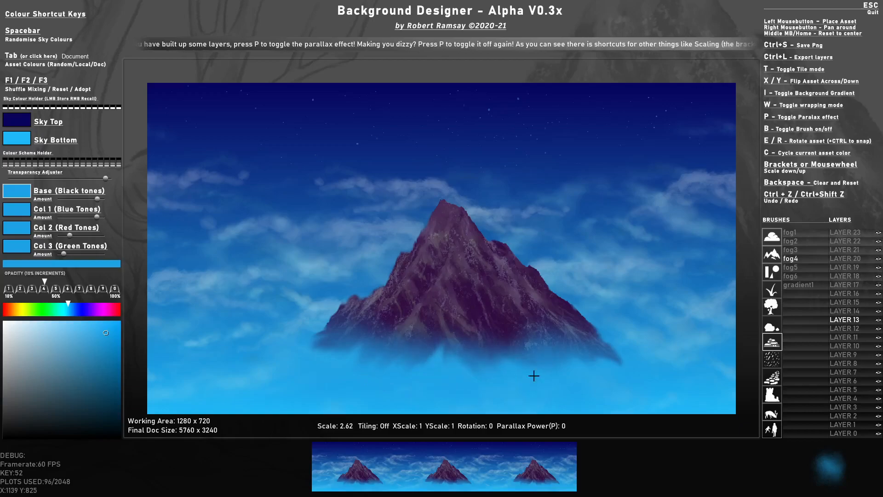
{"action": "left_click_drag", "start_coordinate": [533, 366], "coordinate": [293, 355]}
{"action": "left_click_drag", "start_coordinate": [458, 370], "coordinate": [408, 380]}
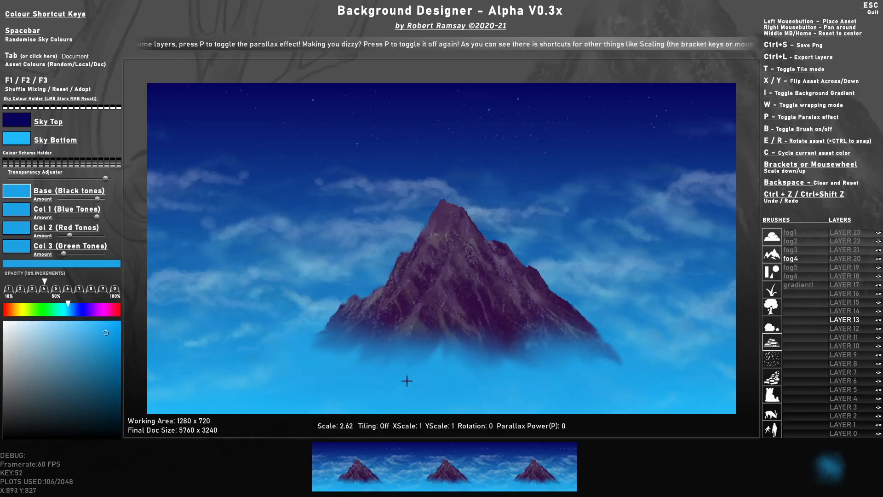
{"action": "scroll", "coordinate": [393, 375], "scroll_direction": "down", "scroll_amount": 3}
{"action": "left_click", "coordinate": [403, 372]}
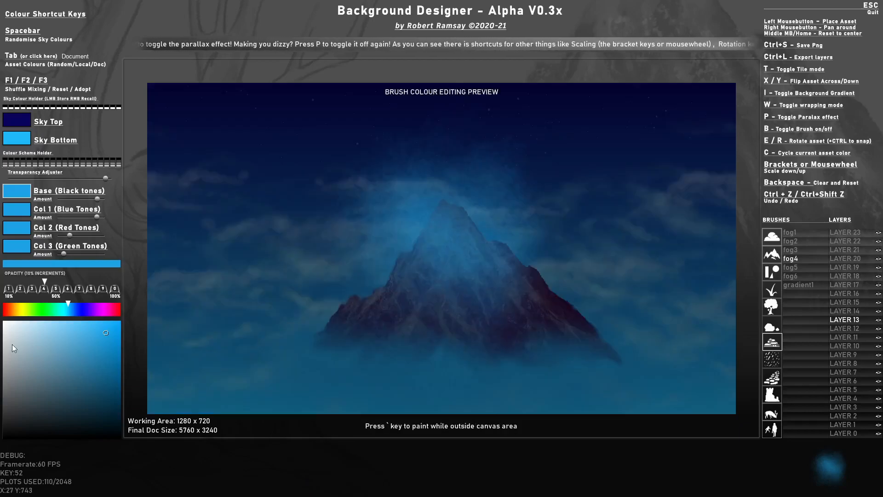
Set the fog4 Base tone to pale grey-blue and stamp fog along the mountain's base at scale 1.27
{"action": "left_click", "coordinate": [17, 332]}
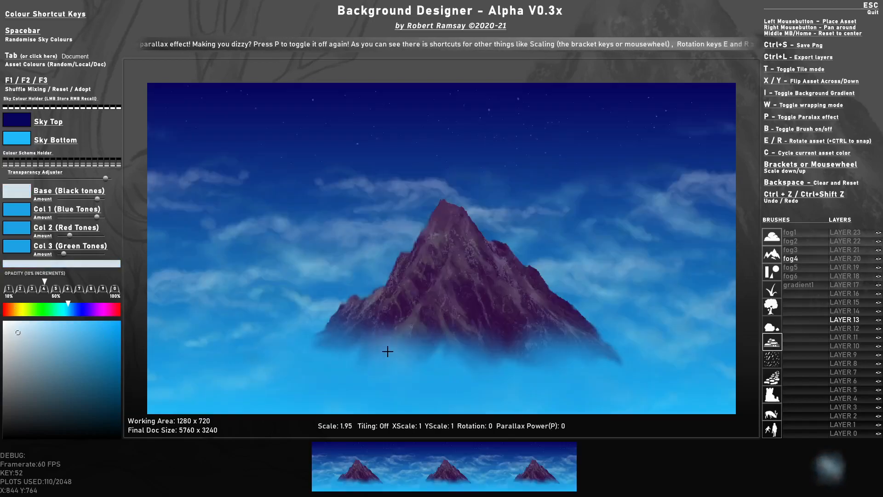
{"action": "scroll", "coordinate": [373, 359], "scroll_direction": "down", "scroll_amount": 6}
{"action": "left_click", "coordinate": [332, 365]}
{"action": "left_click", "coordinate": [404, 374]}
{"action": "left_click", "coordinate": [447, 378]}
{"action": "left_click", "coordinate": [448, 380]}
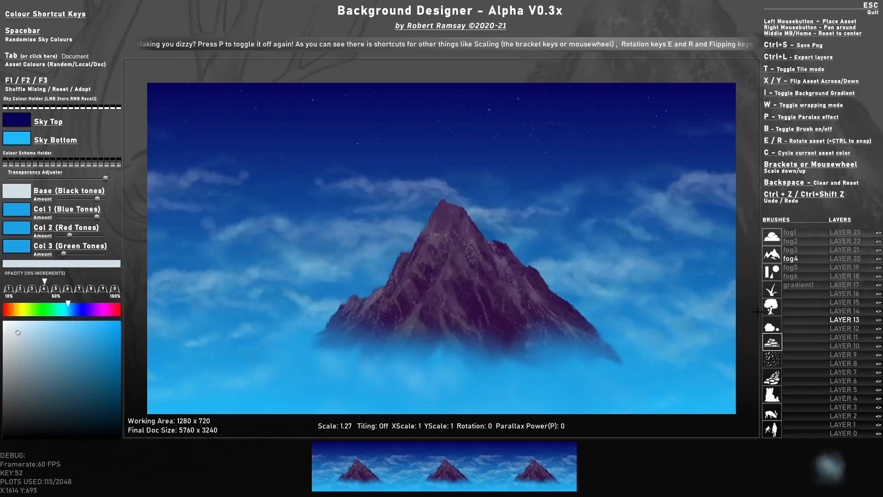
Stamp clouds below the mountain with the cloud5 brush, flipping it horizontally at scale 1.87, and add cloud4 wisps at scale 1.27
{"action": "left_click", "coordinate": [772, 239]}
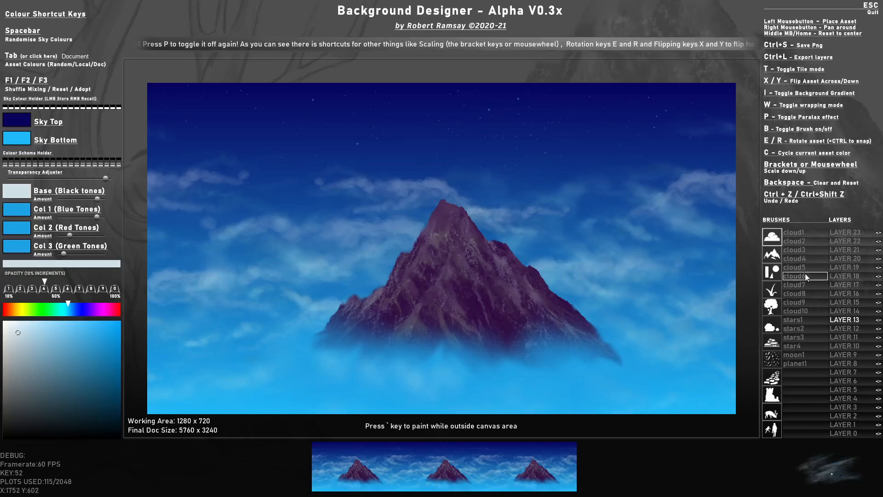
{"action": "left_click", "coordinate": [804, 267]}
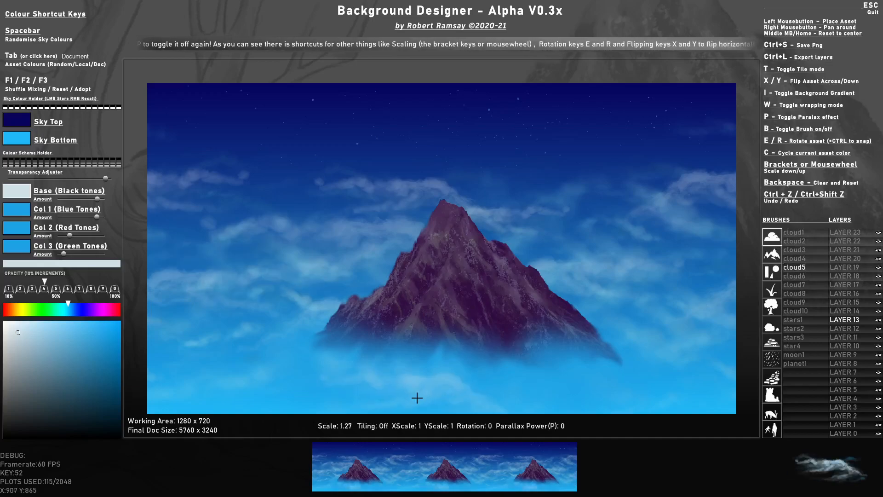
{"action": "left_click", "coordinate": [371, 380]}
{"action": "key", "text": "x"}
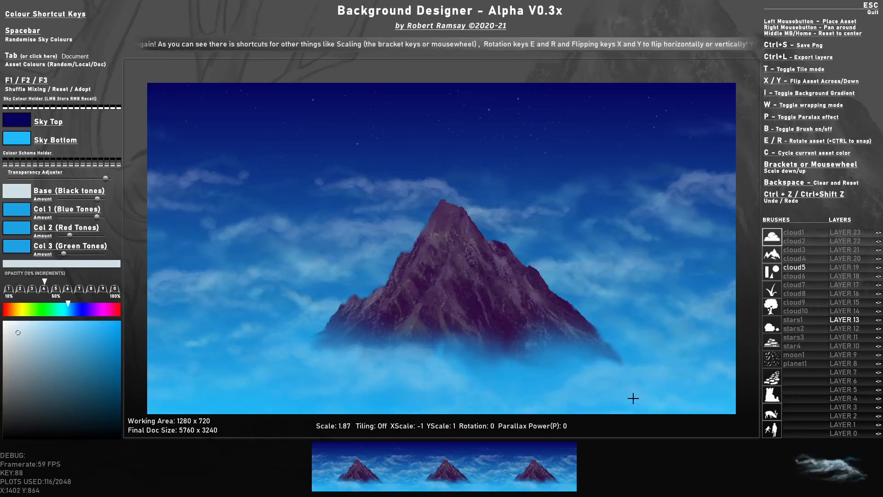
{"action": "left_click", "coordinate": [807, 255]}
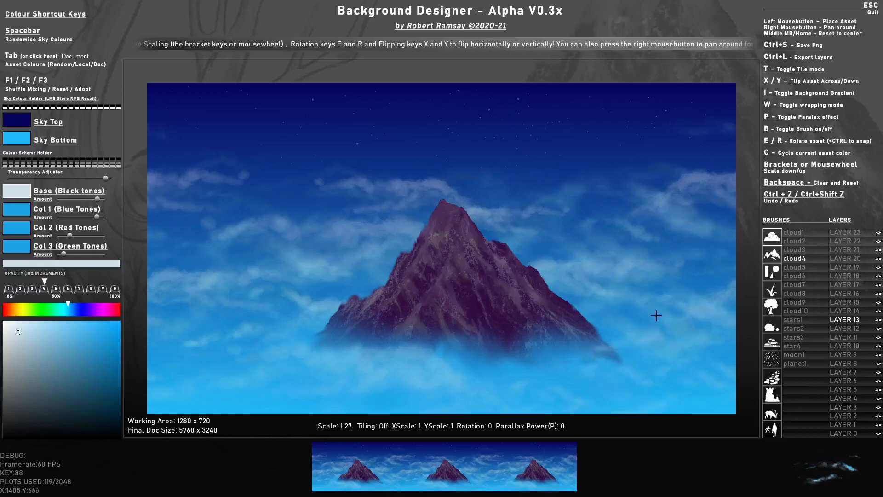
Preview the scene's parallax effect with the brush hidden, and switch the effect off again
{"action": "key", "text": "Return"}
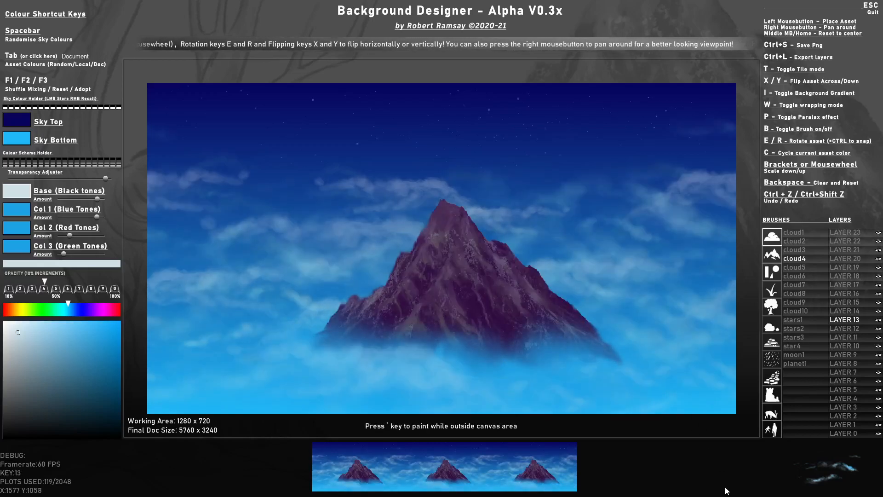
{"action": "key", "text": "p"}
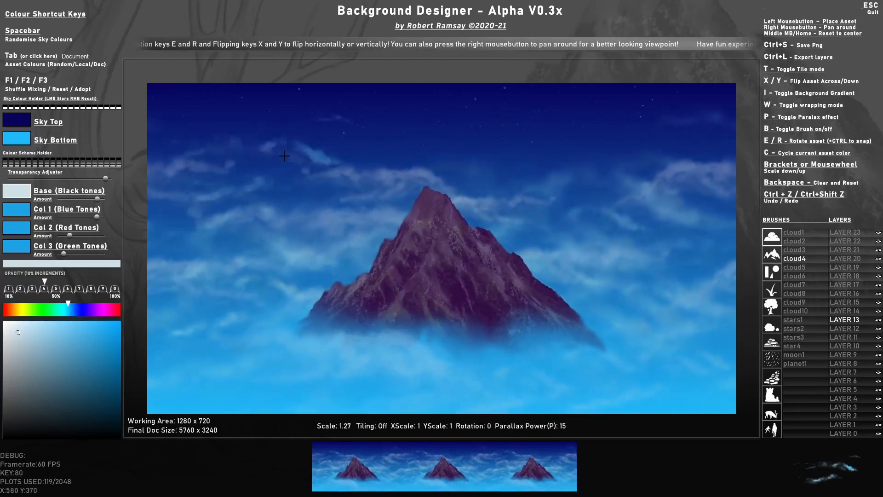
{"action": "key", "text": "b"}
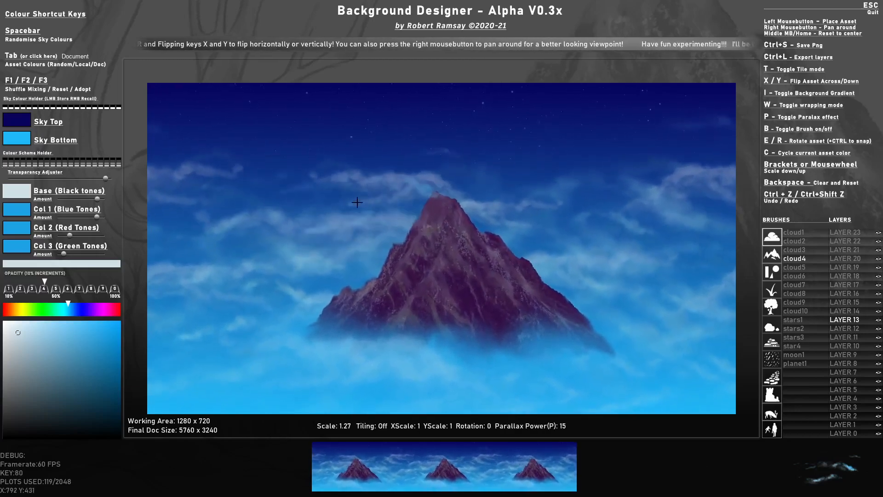
{"action": "key", "text": "p"}
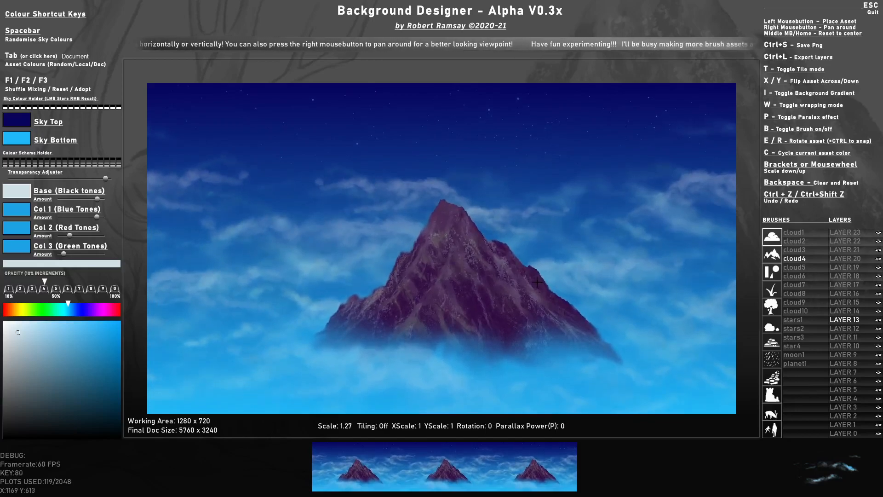